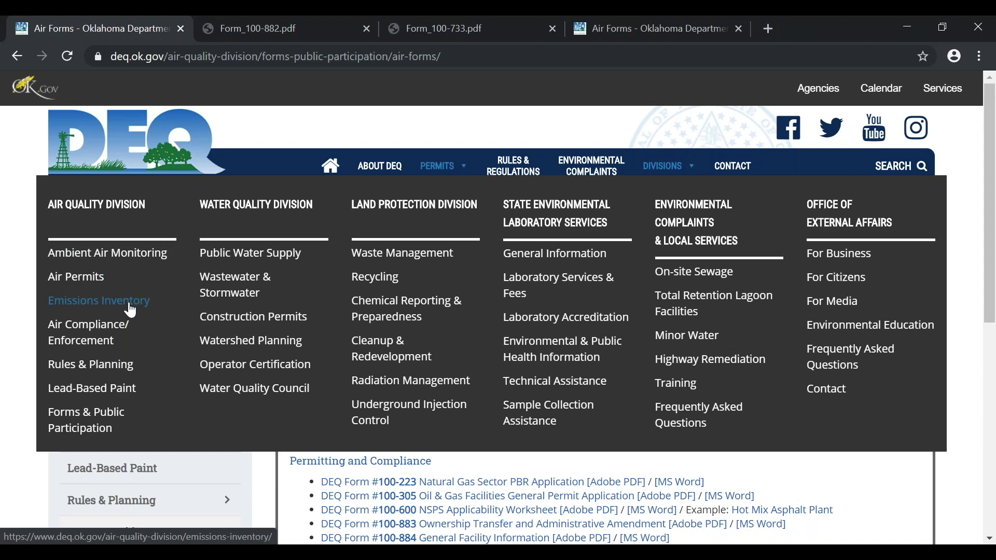
Open Emissions Inventory under Divisions, then follow the SLEIS link in the yellow webinar notice
left_click(130, 310)
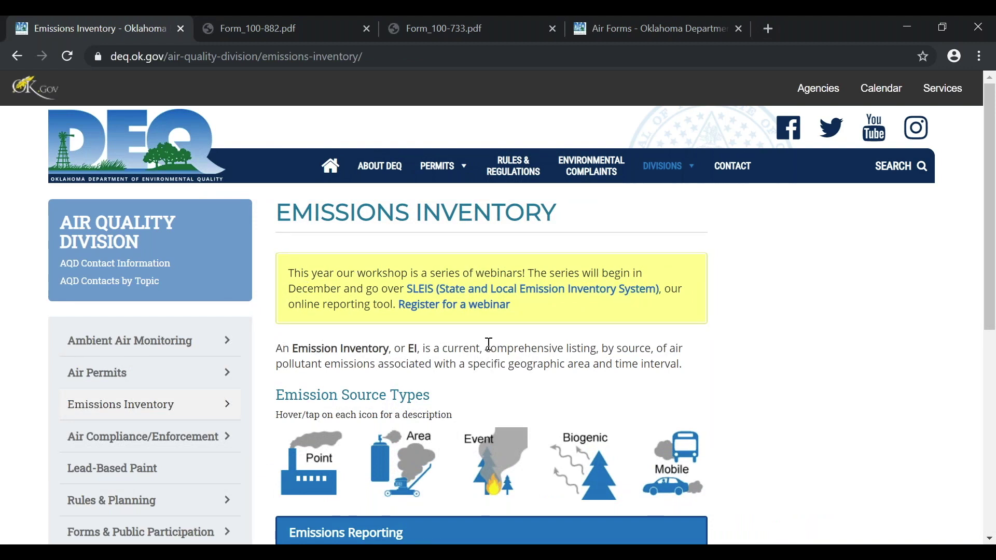
left_click(468, 295)
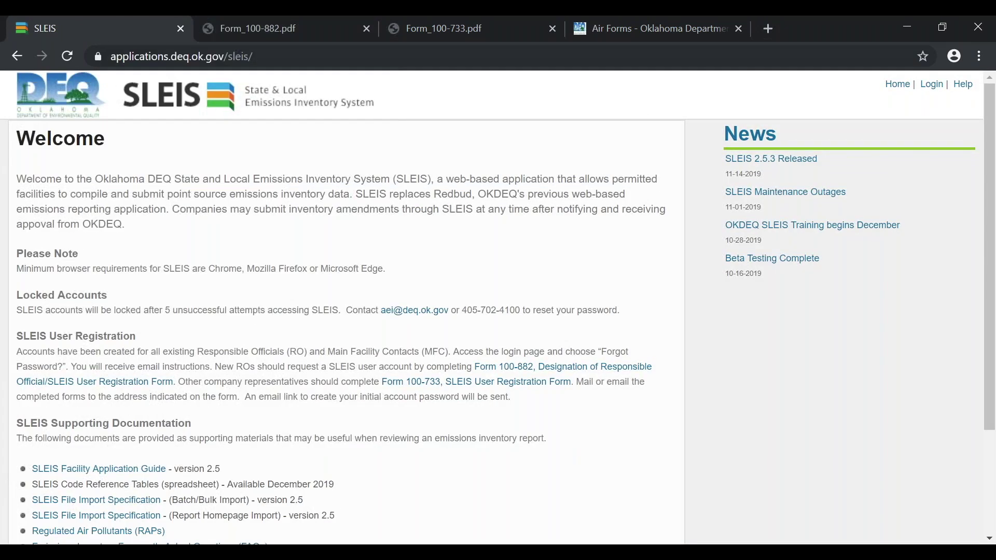
left_click(979, 55)
Google 'ok deq sleis' from the Air Forms tab, then return to the SLEIS tab
left_click(979, 55)
left_click(617, 27)
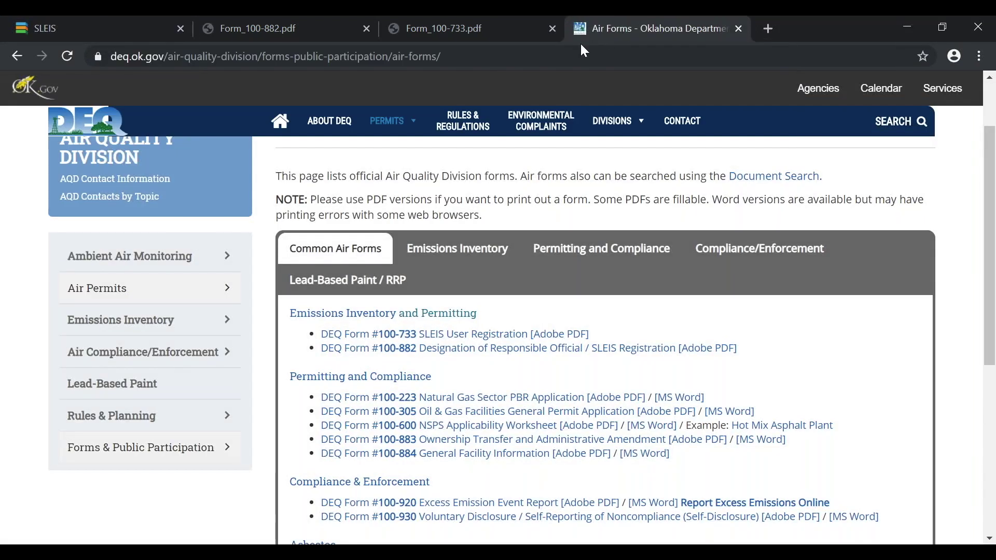
left_click(548, 62)
type("ok de")
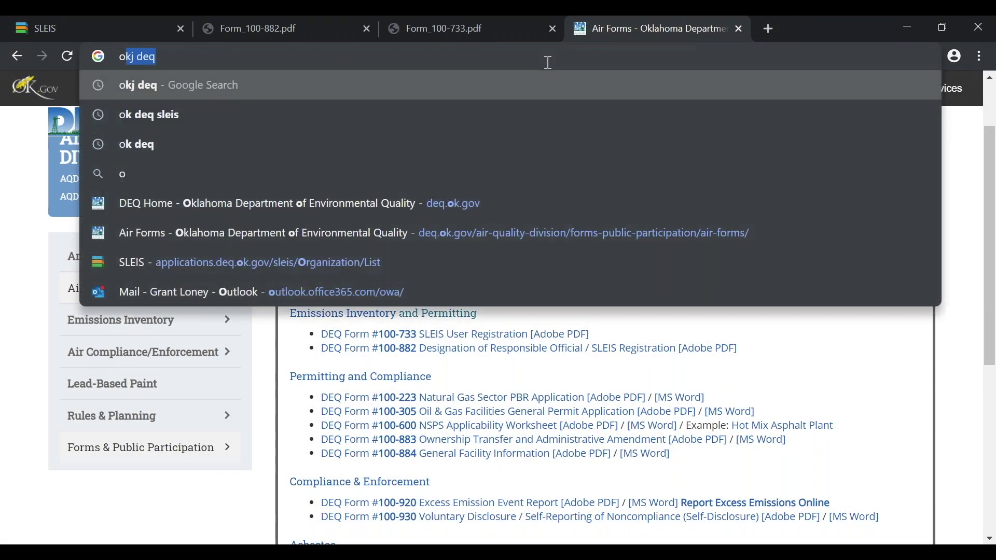
type("q")
key("BackSpace")
type("e")
key("BackSpace")
type("q sleis")
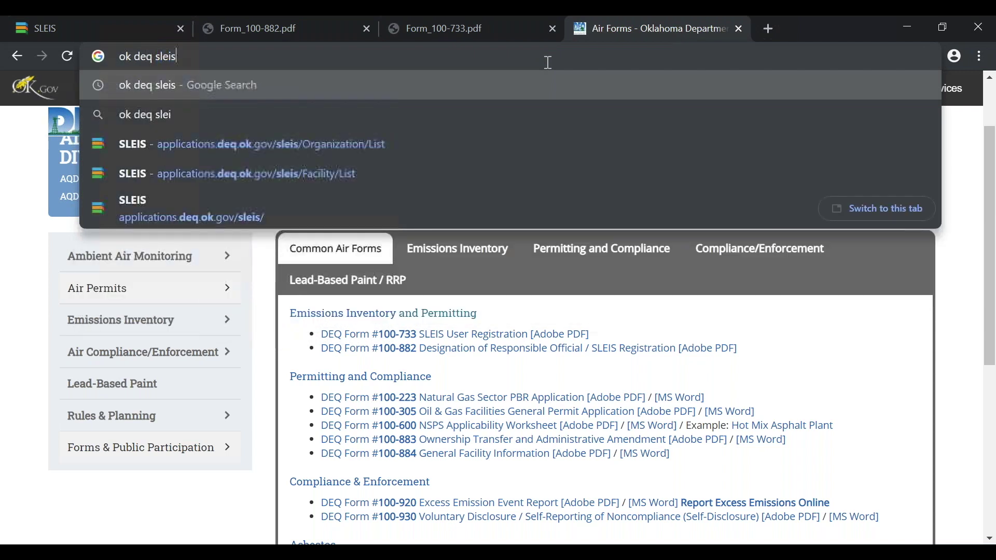
key("Return")
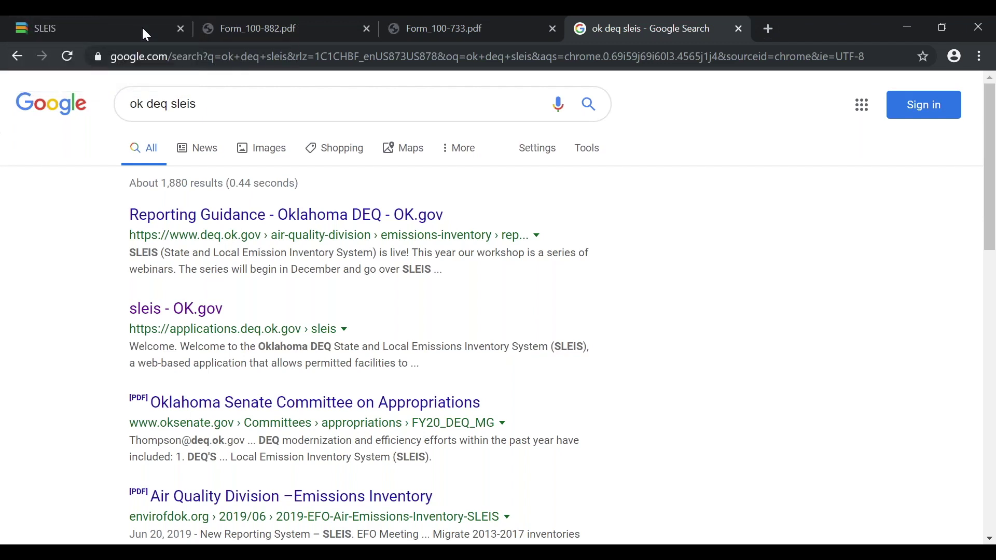
left_click(70, 23)
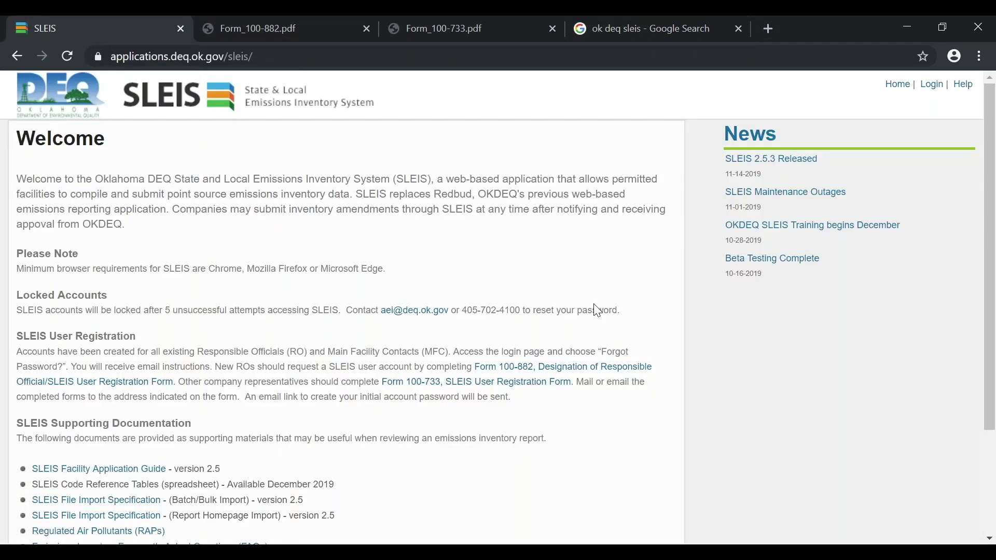
scroll(465, 301, "down", 1)
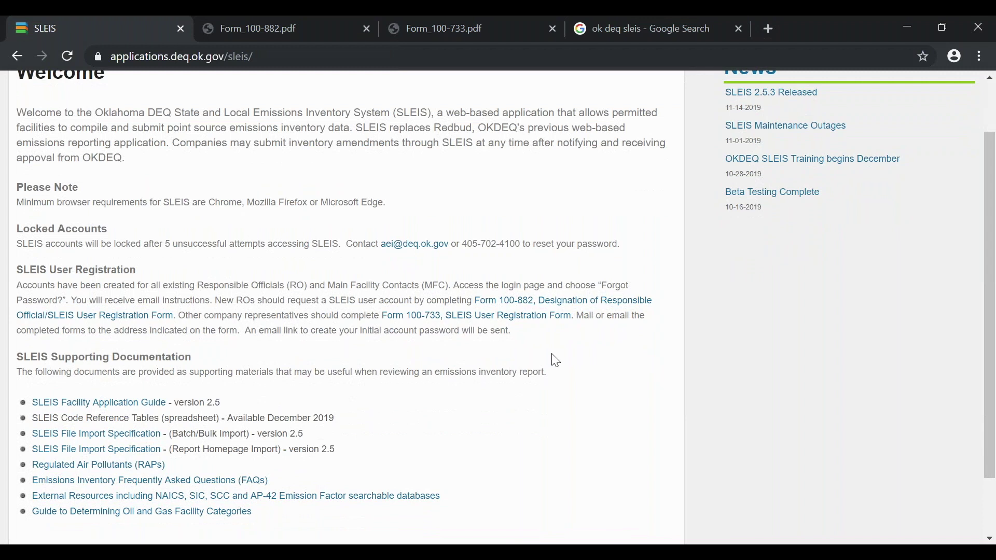
left_click_drag(470, 300, 585, 316)
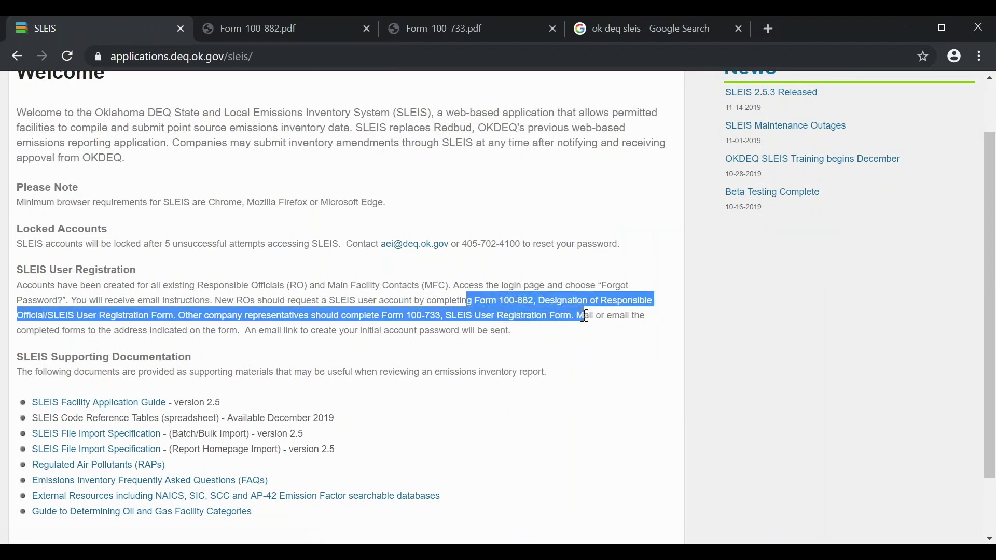
left_click(582, 383)
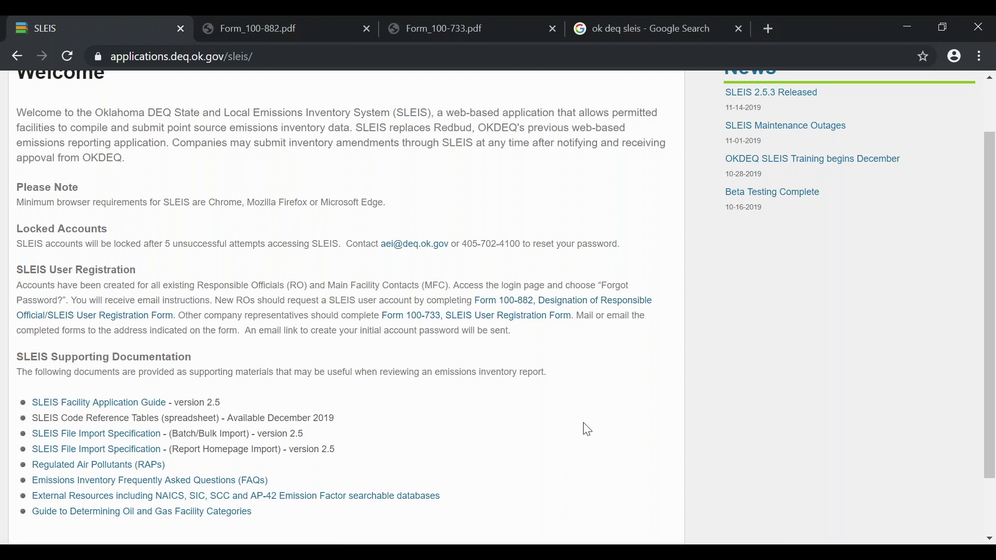
scroll(587, 430, "down", 3)
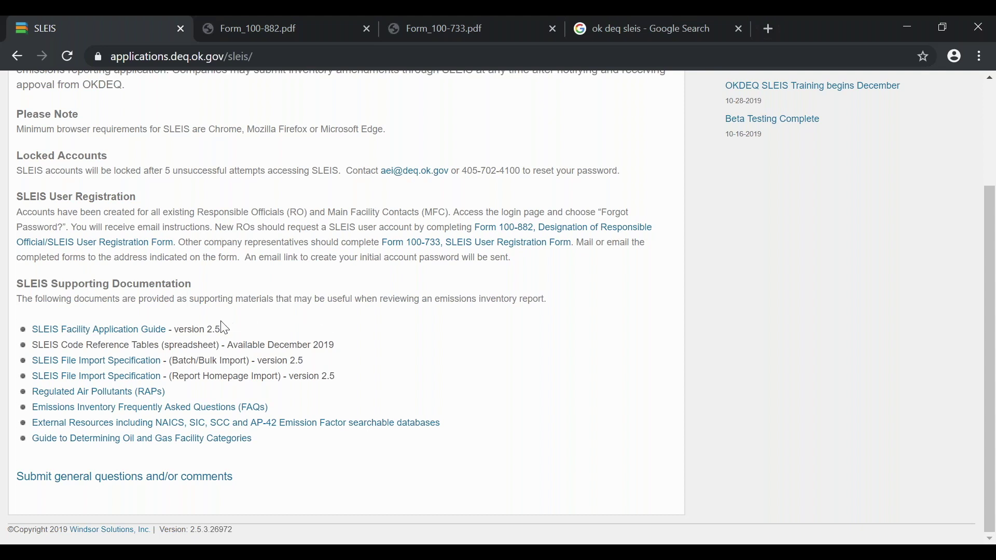
double_click(173, 360)
left_click(346, 364)
scroll(667, 402, "up", 3)
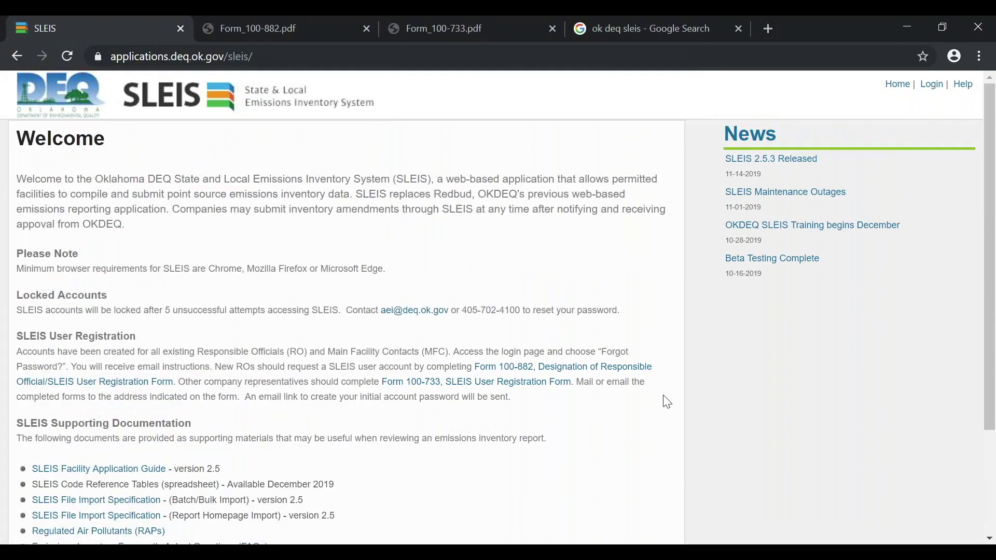
Log in to SLEIS with the suggested account email and the account password
left_click(936, 91)
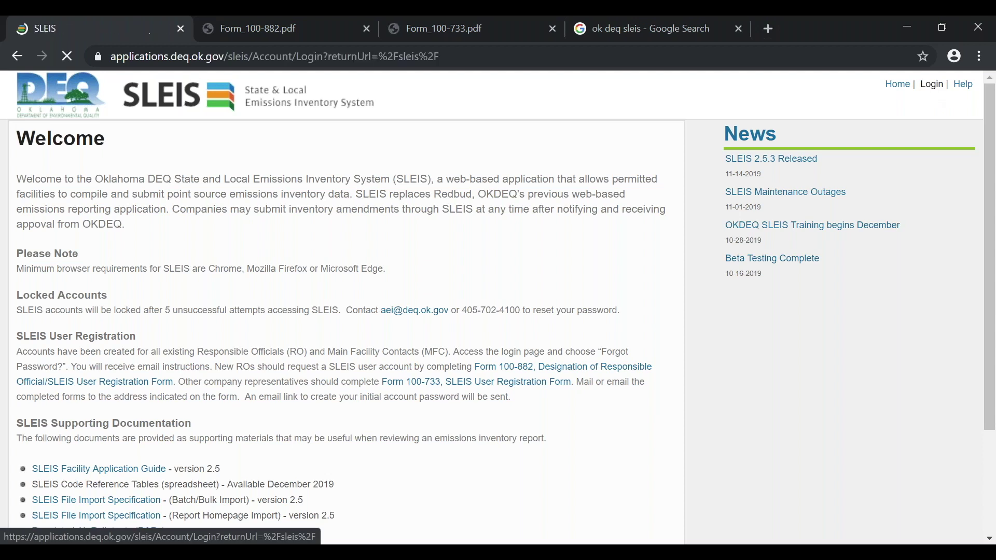
type("aei")
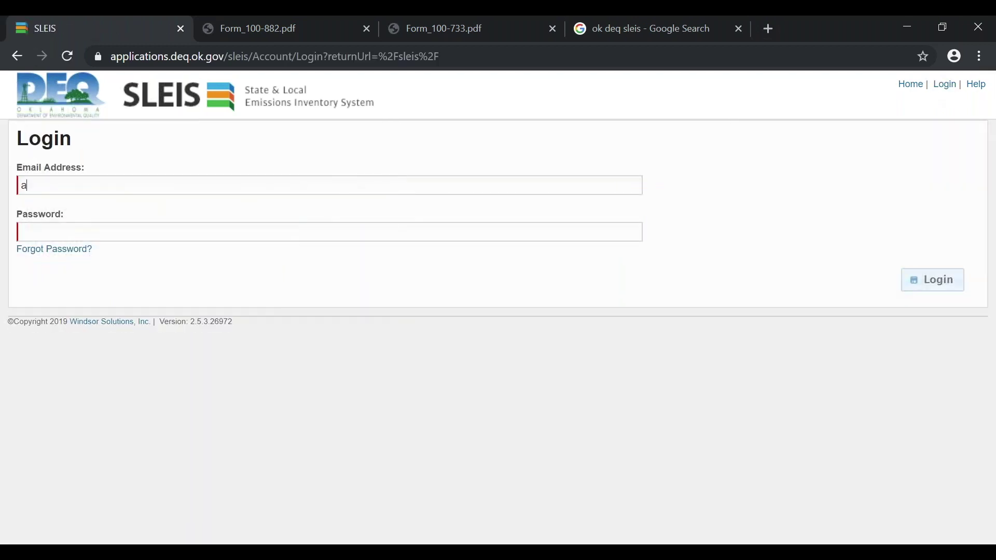
key("Down")
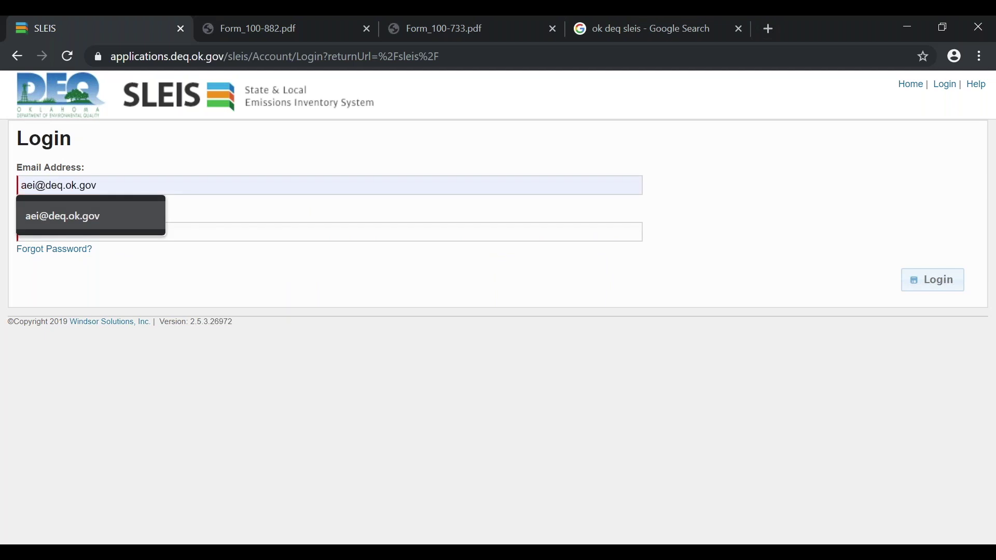
key("Return")
left_click(22, 232)
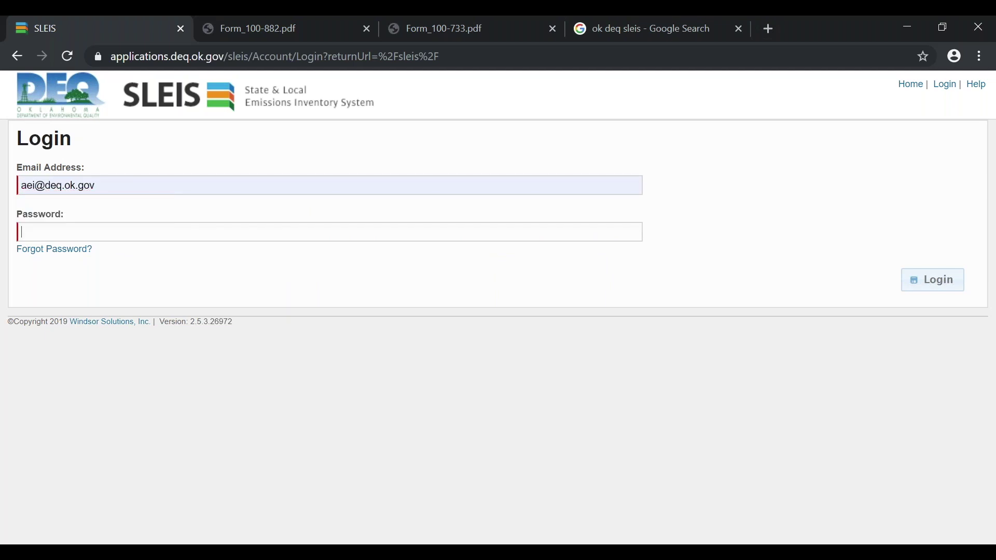
type("••••••••••")
key("Return")
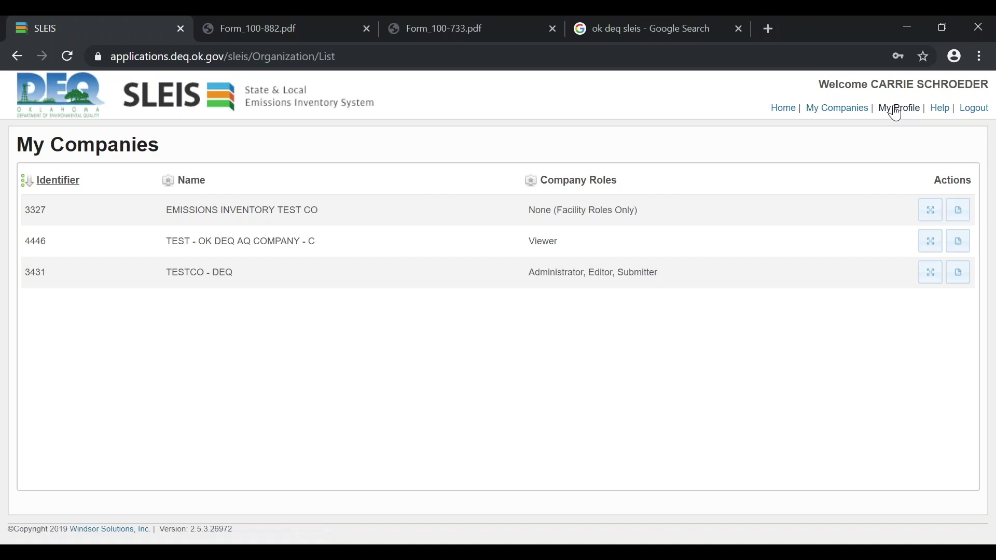
Open My Profile and scroll through its account, mailing address and Contact Information sections
left_click(897, 113)
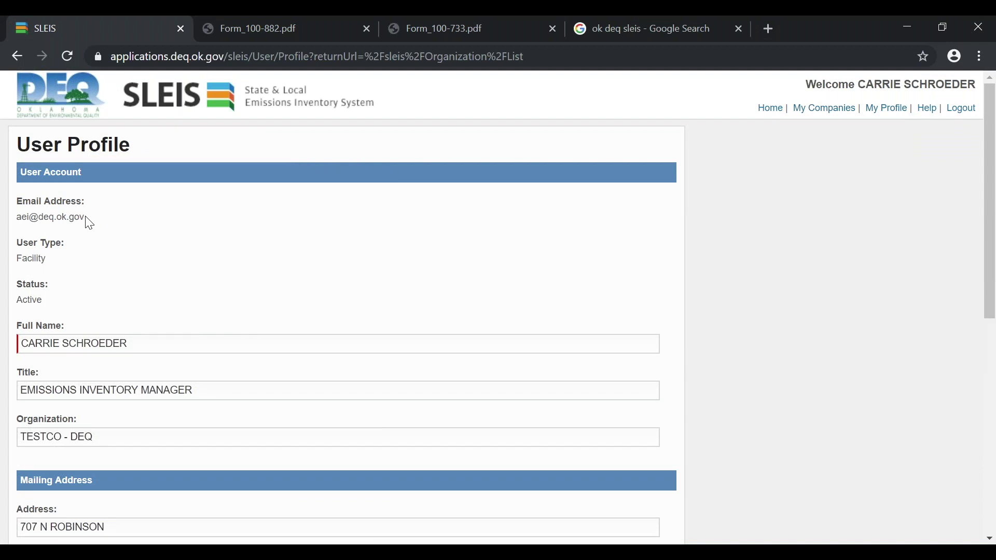
left_click_drag(85, 218, 14, 215)
left_click(127, 221)
scroll(675, 246, "down", 2)
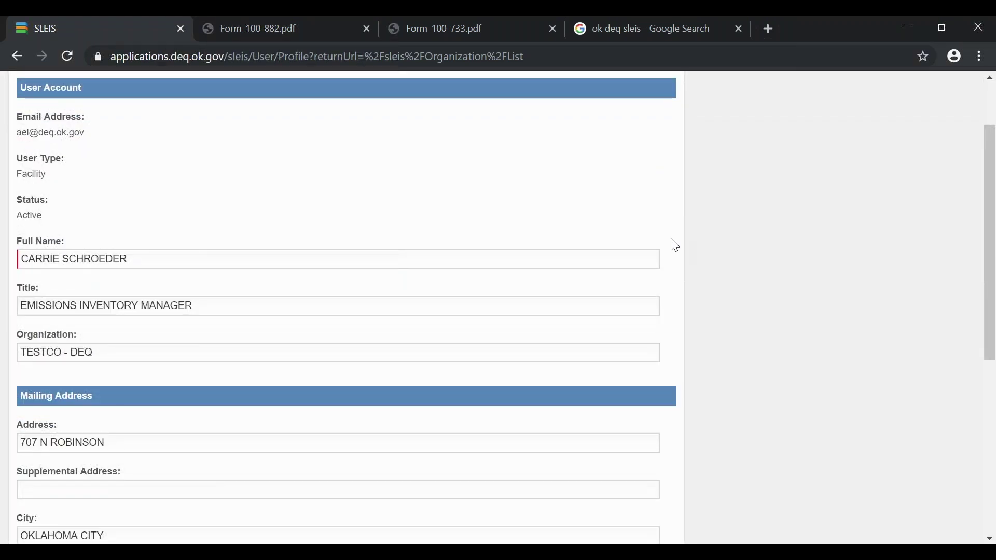
scroll(675, 245, "down", 3)
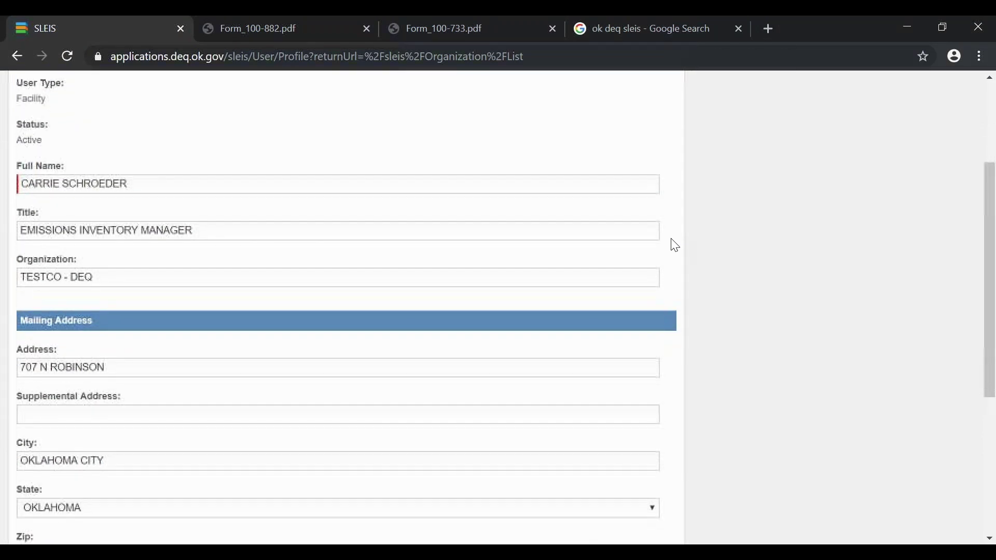
scroll(675, 246, "down", 2)
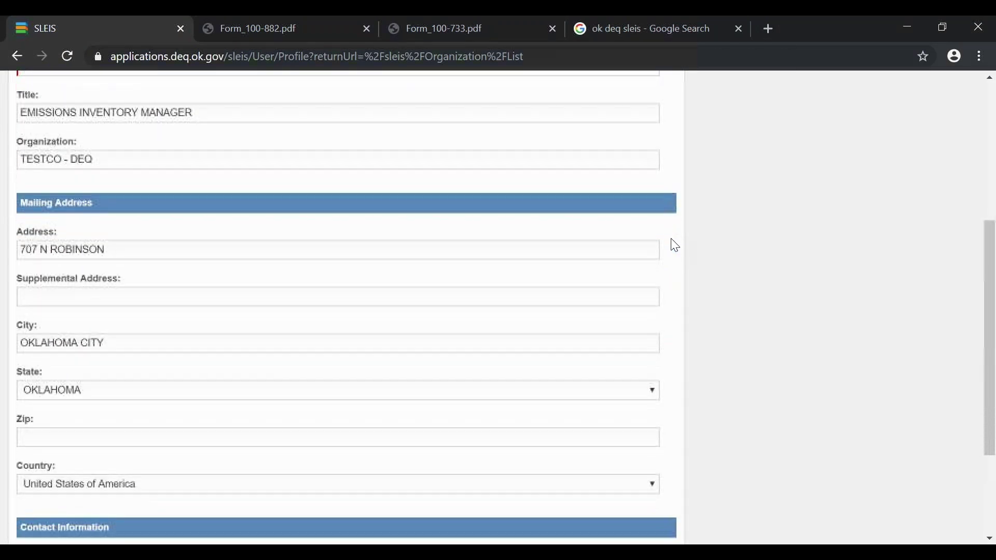
scroll(675, 246, "down", 2)
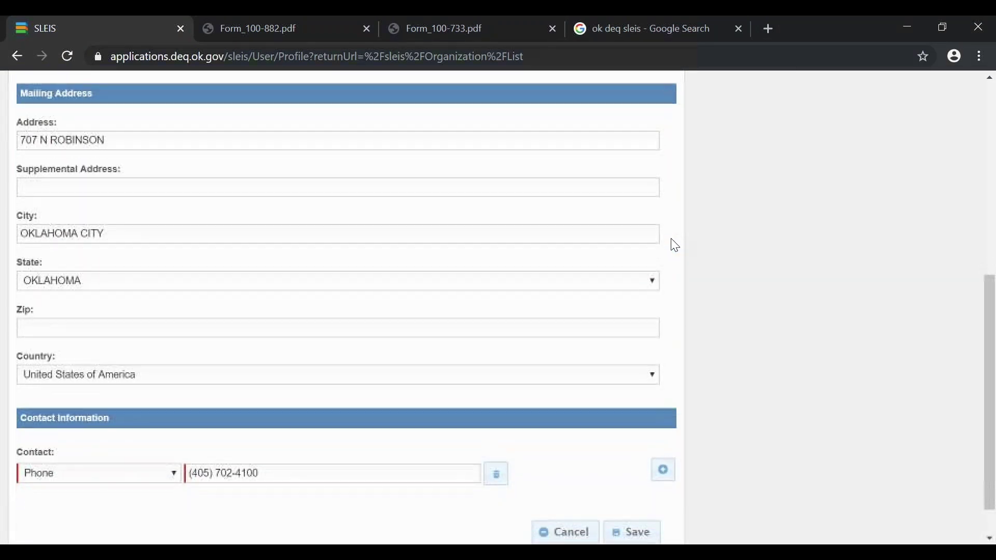
scroll(675, 245, "down", 1)
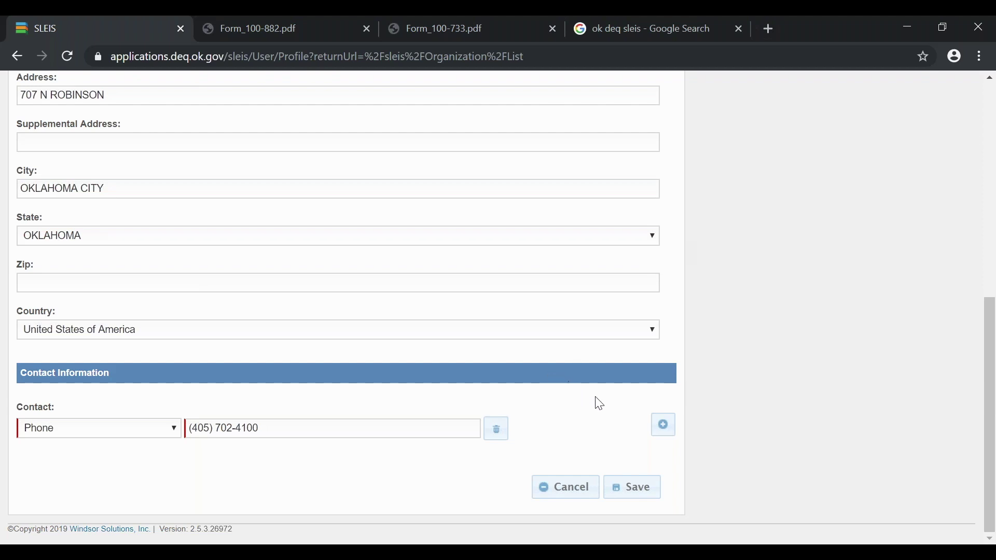
left_click(665, 430)
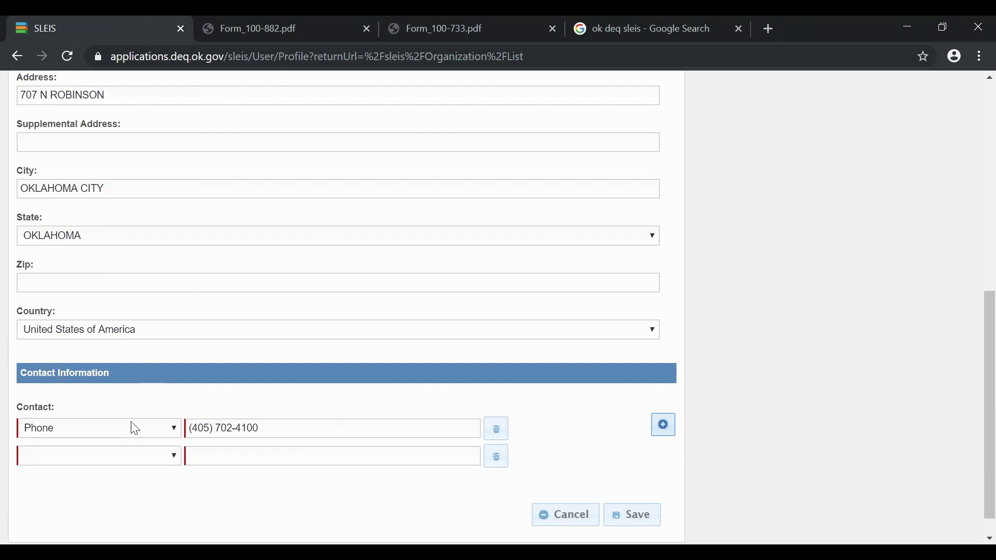
left_click(172, 458)
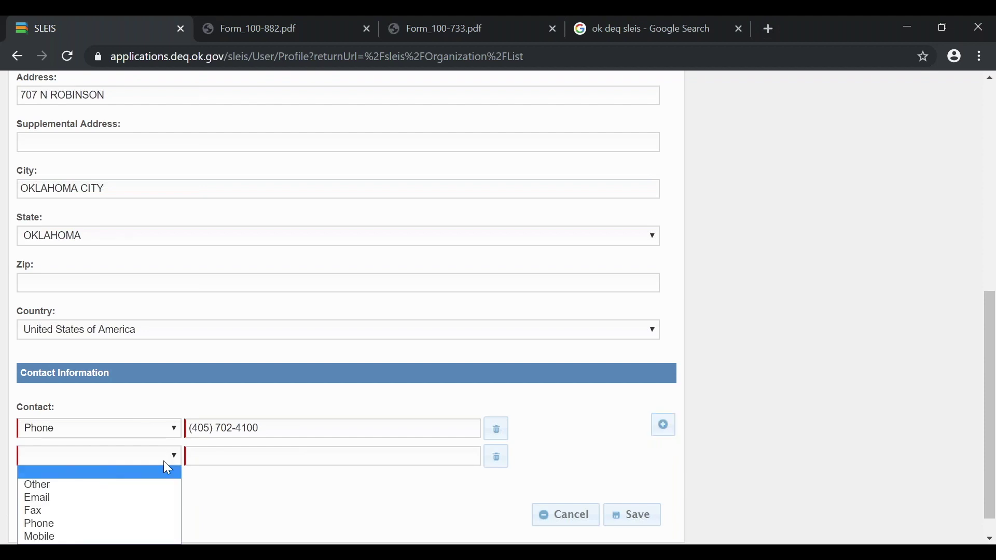
left_click(145, 494)
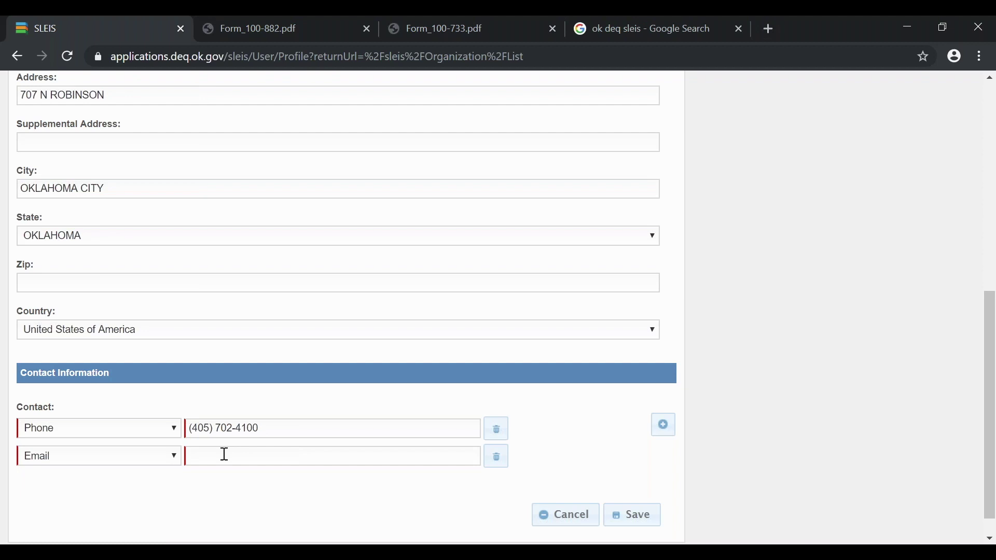
left_click(205, 460)
left_click(498, 458)
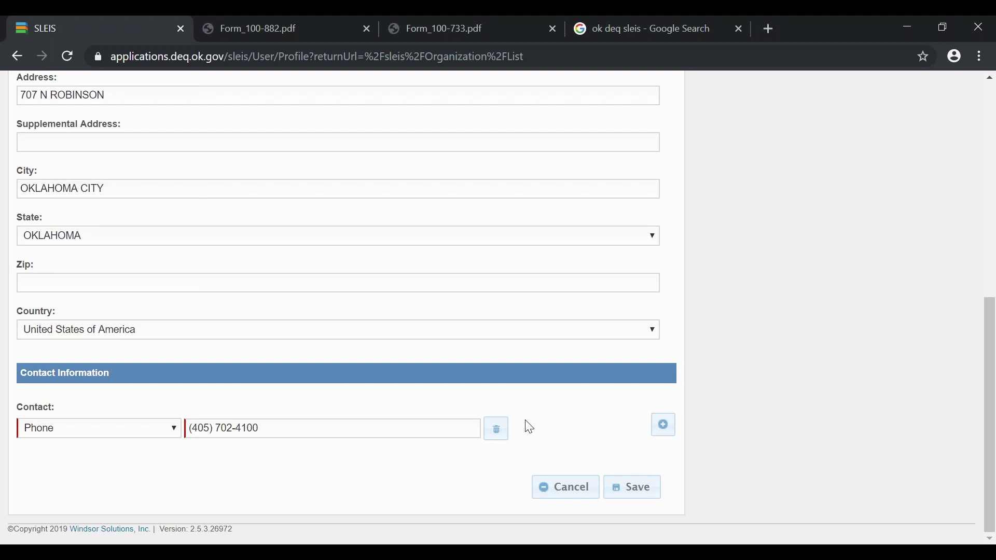
scroll(529, 427, "up", 8)
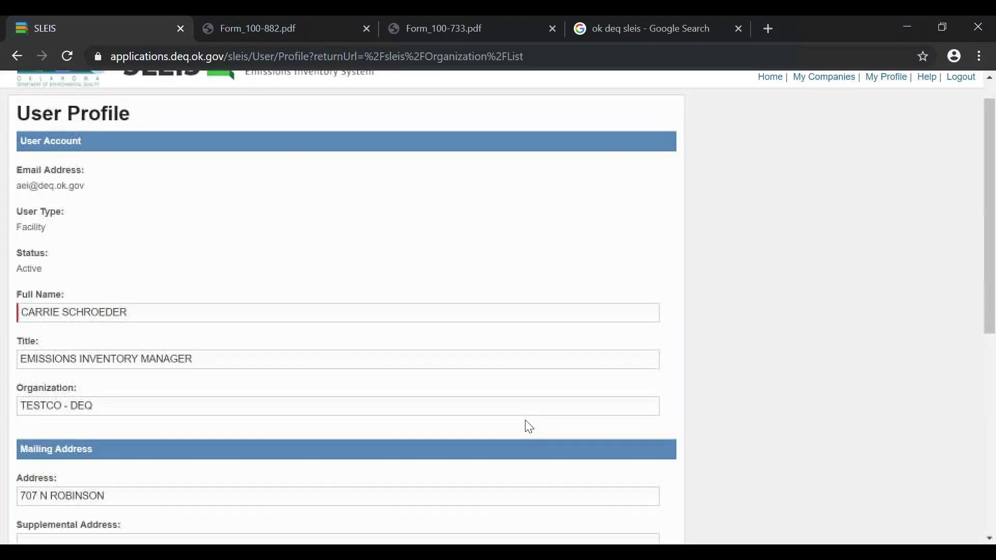
scroll(529, 426, "down", 8)
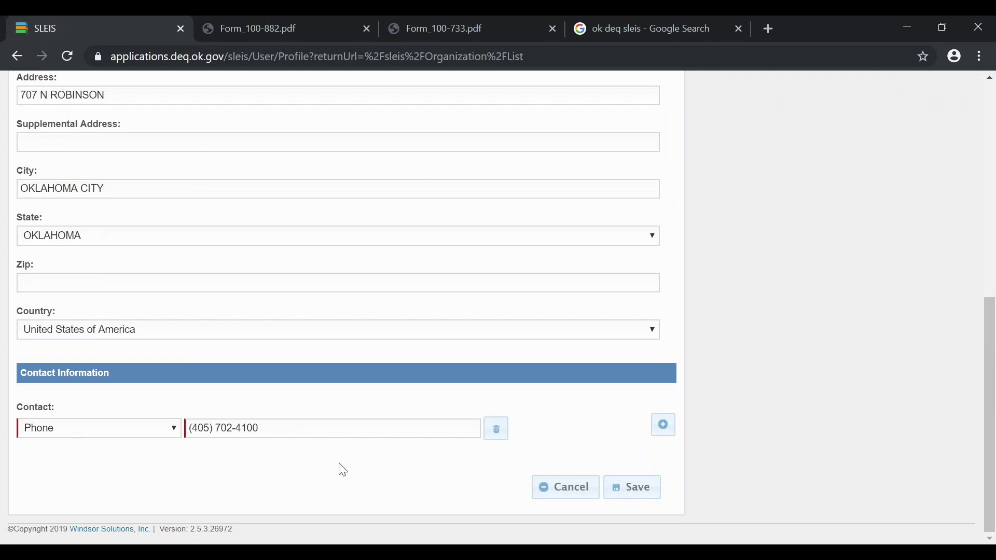
Cancel the User Profile form without saving to return to My Companies
left_click(569, 490)
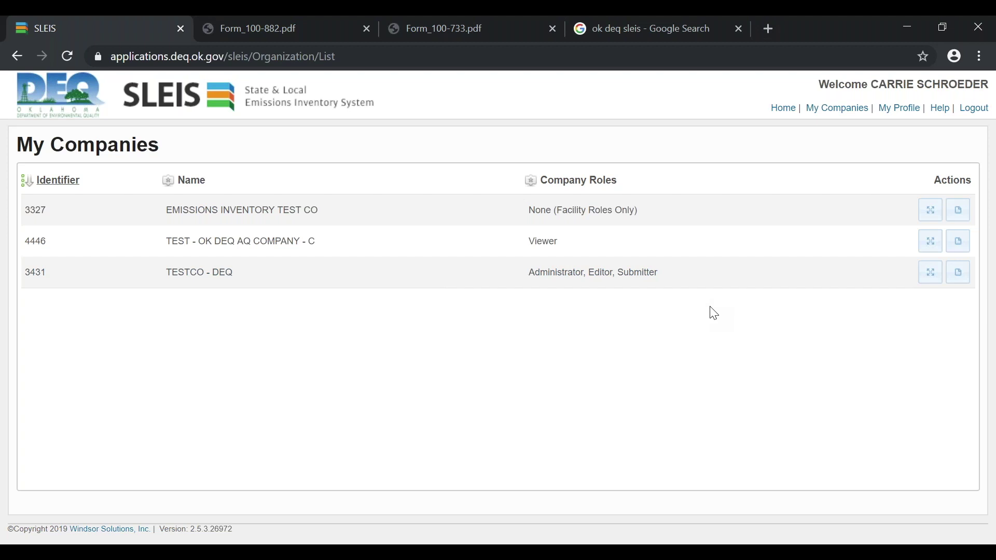
Open the TESTCO - DEQ Facilities list (20969–20977), going back once and reopening it
left_click(927, 281)
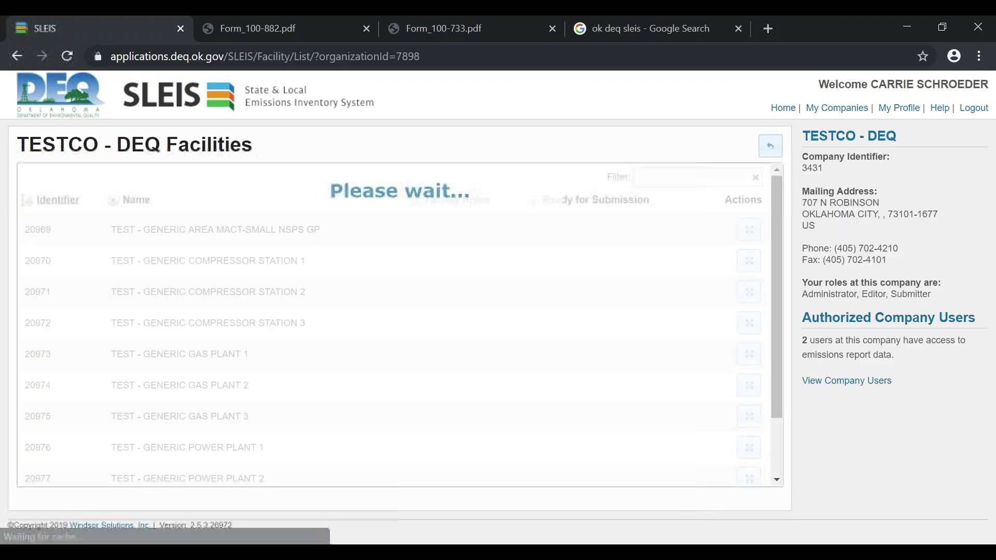
left_click(771, 146)
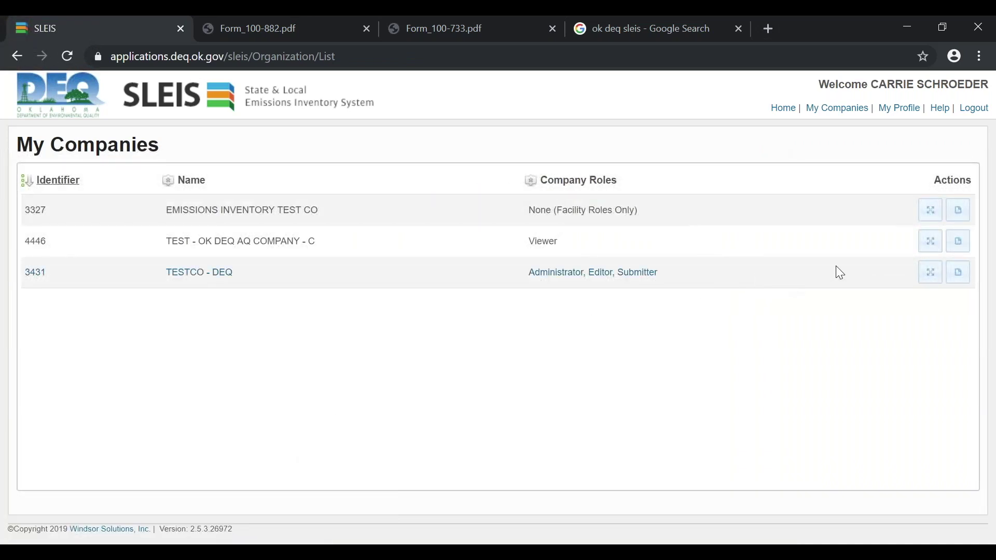
left_click(930, 280)
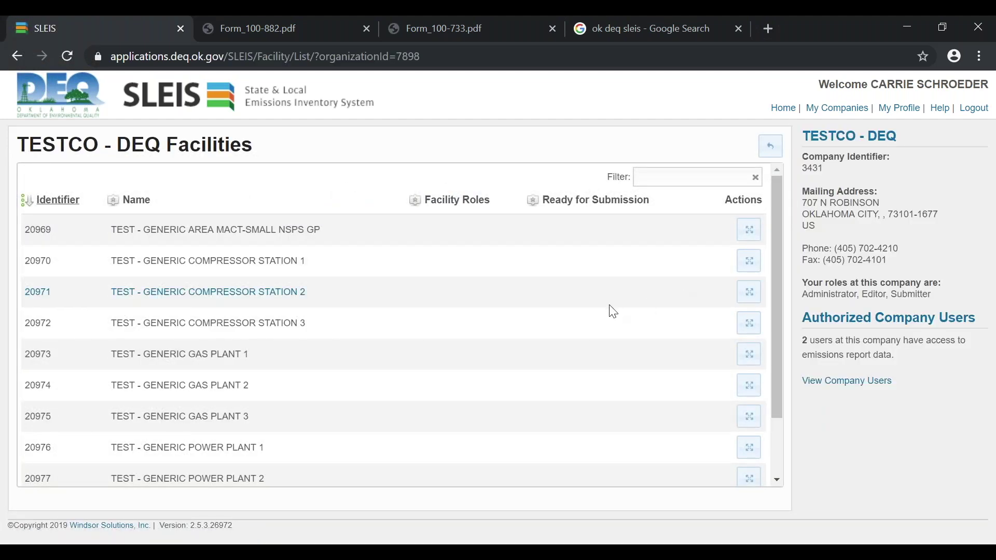
scroll(556, 368, "down", 2)
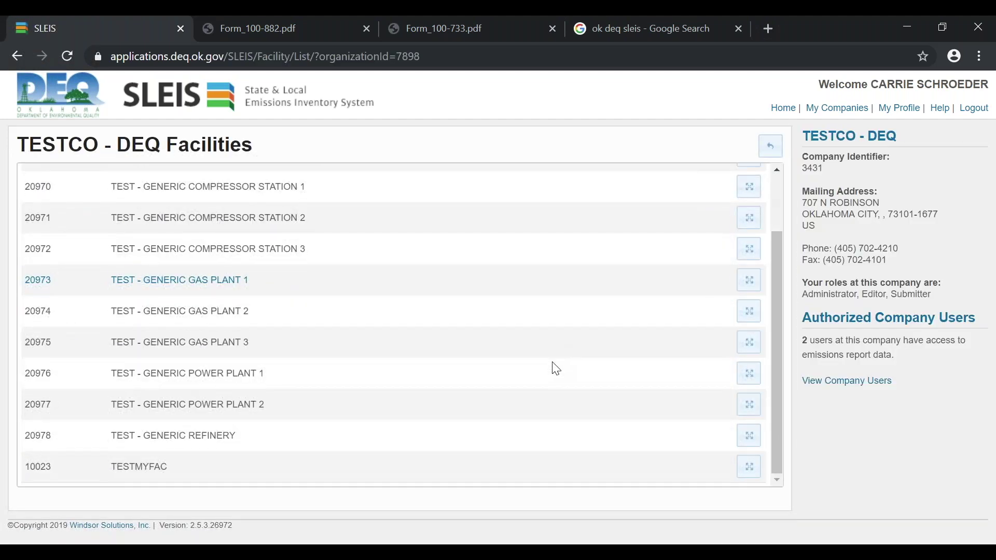
scroll(556, 369, "up", 2)
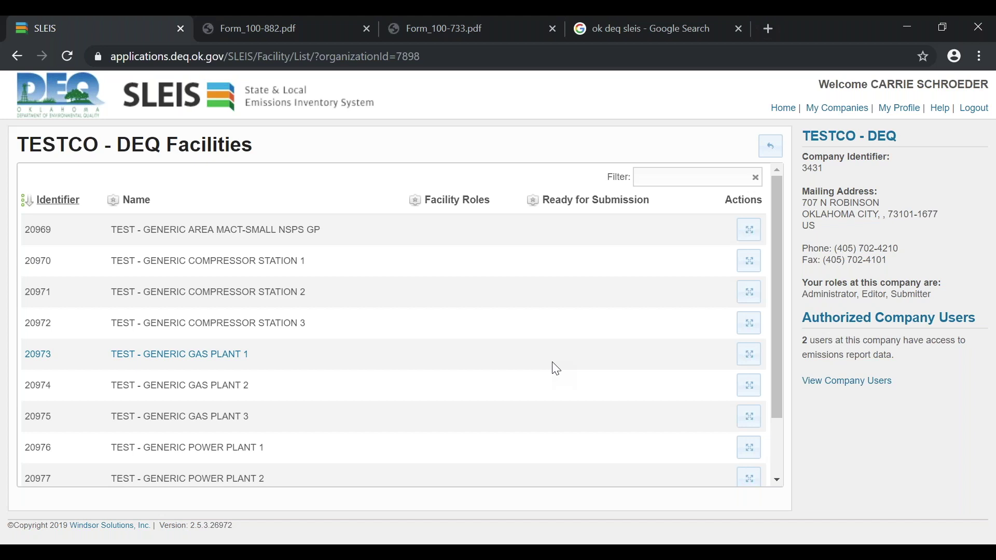
scroll(556, 368, "down", 2)
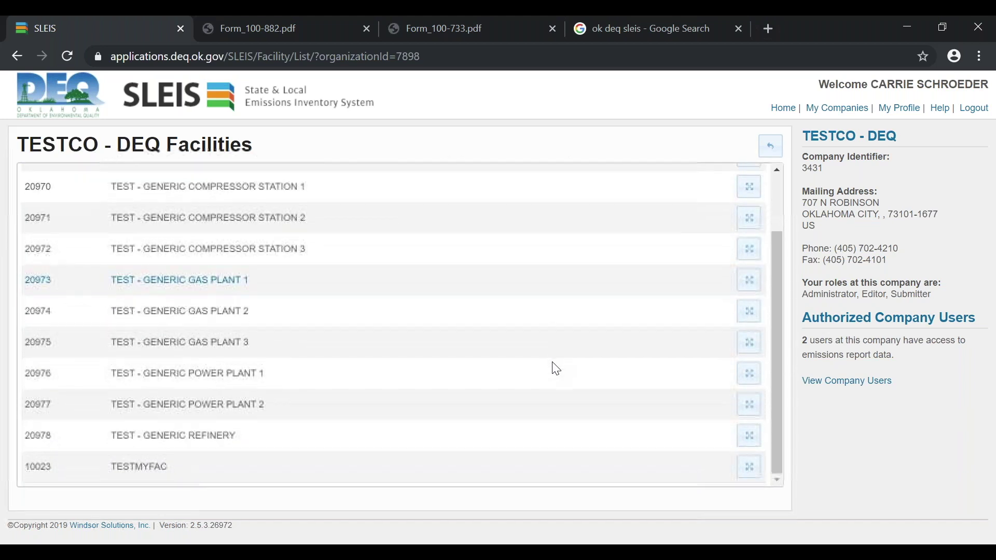
scroll(556, 369, "up", 2)
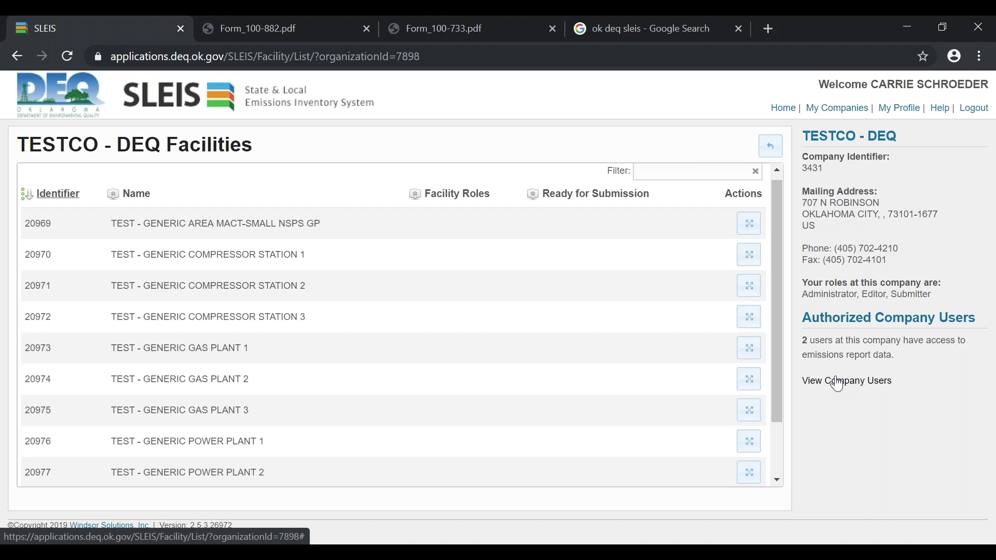
View TESTCO - DEQ's company users and open the Viewer-role user's profile for editing
left_click(837, 384)
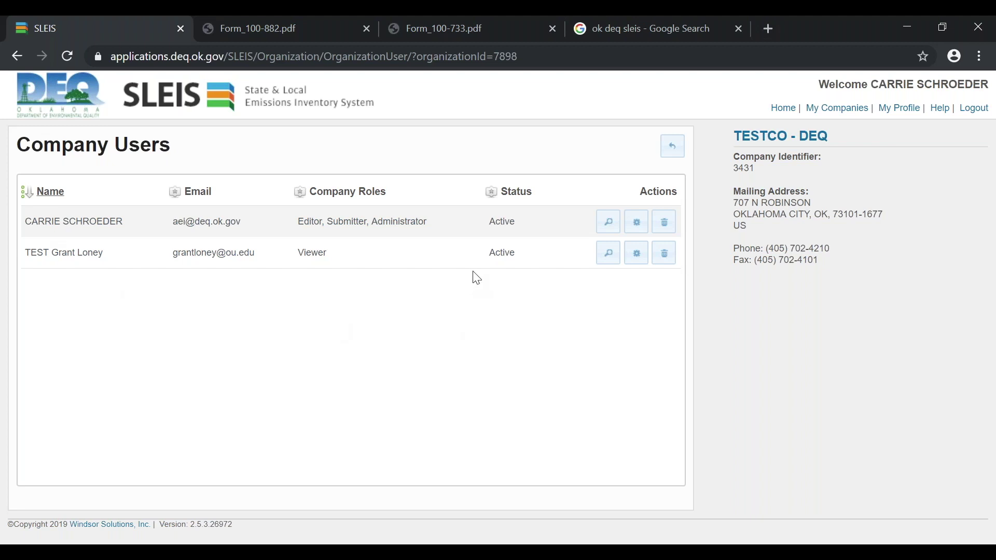
left_click(637, 253)
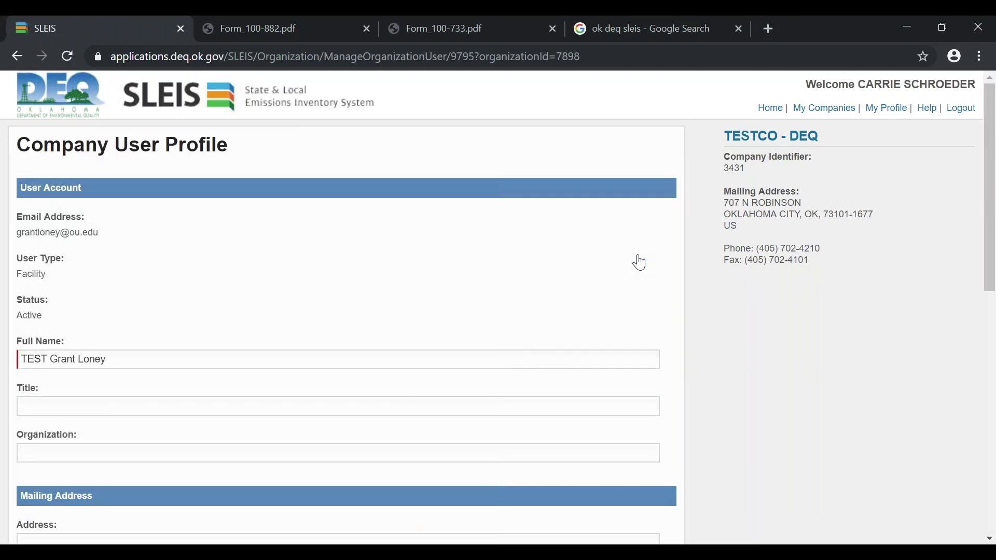
Review the second user's details, then save their company roles as Editor and Administrator
scroll(640, 263, "down", 2)
scroll(155, 173, "up", 1)
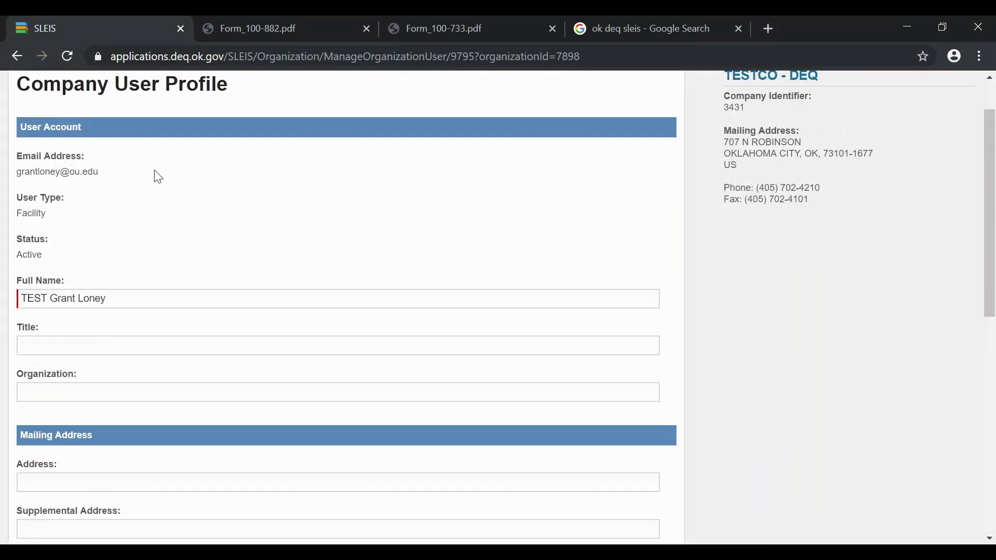
left_click_drag(99, 172, 5, 176)
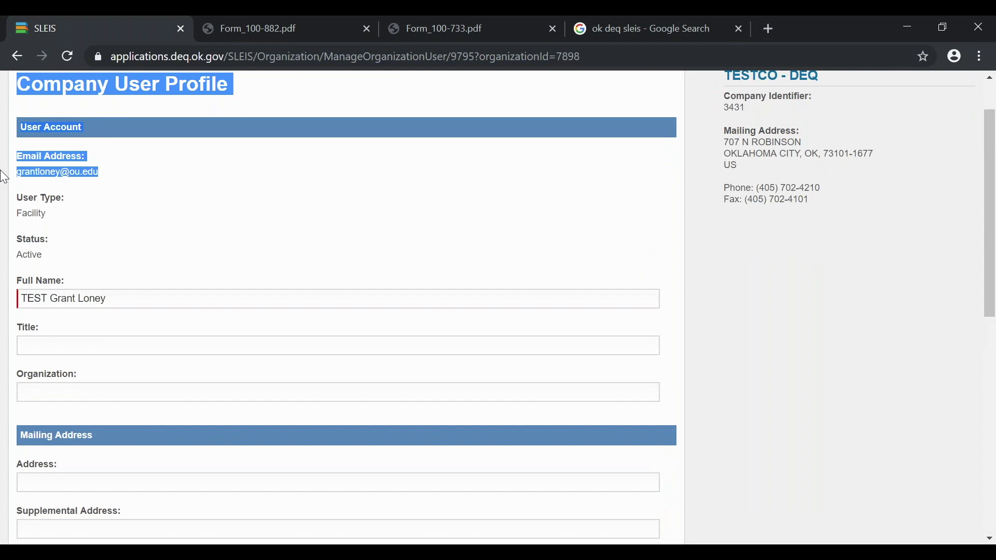
left_click(410, 175)
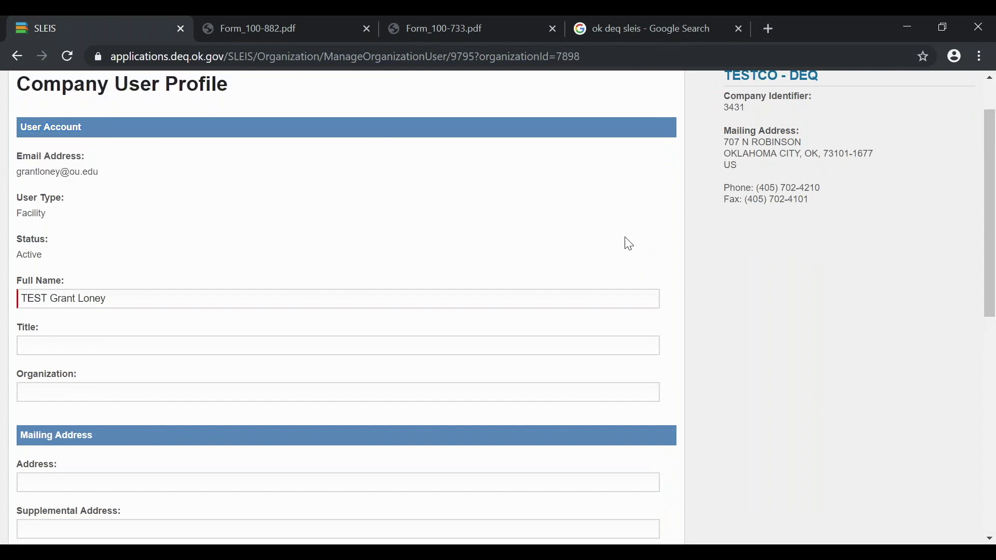
scroll(629, 244, "down", 8)
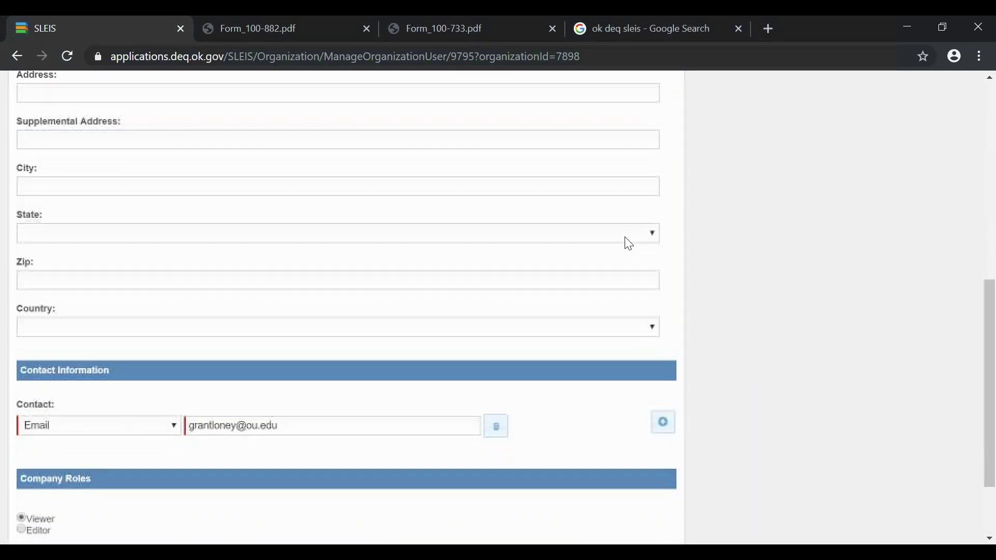
scroll(629, 244, "down", 2)
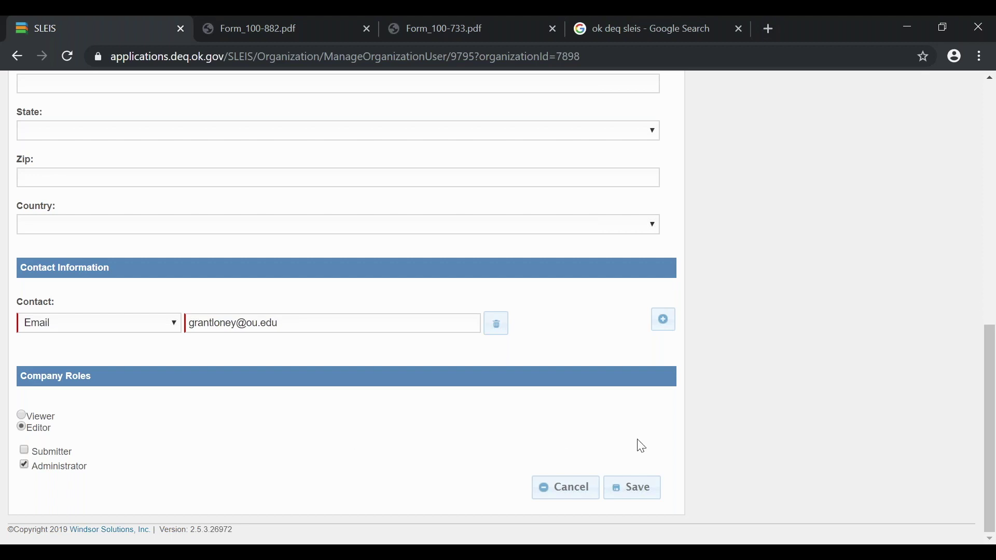
left_click(631, 496)
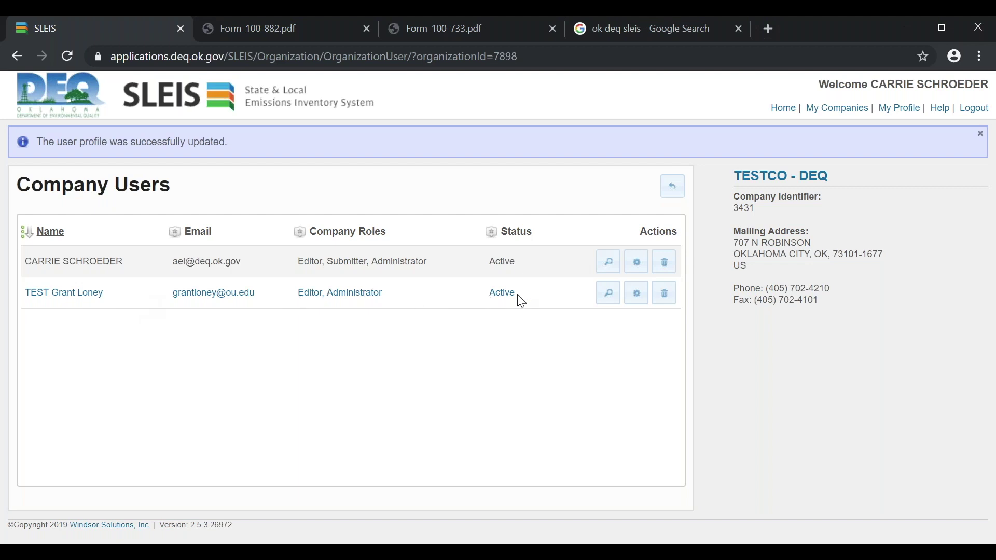
Delete the test user from TESTCO - DEQ, confirm with OK, and return to its Facilities list
left_click(666, 301)
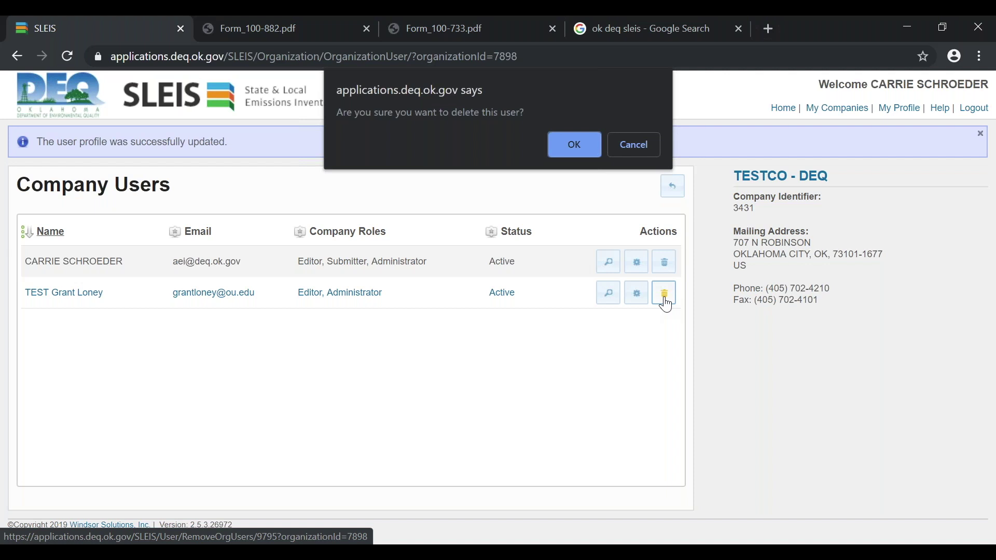
left_click(578, 147)
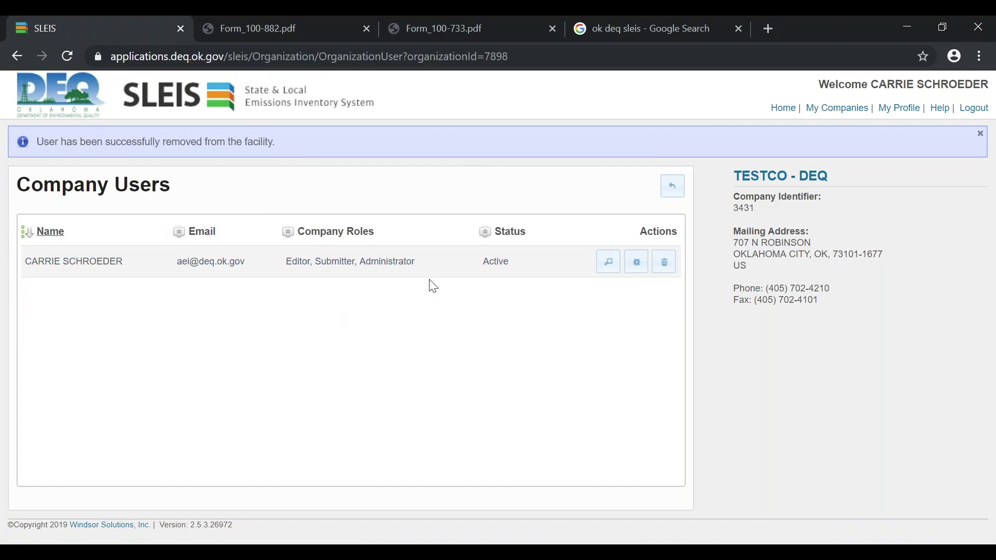
left_click(672, 198)
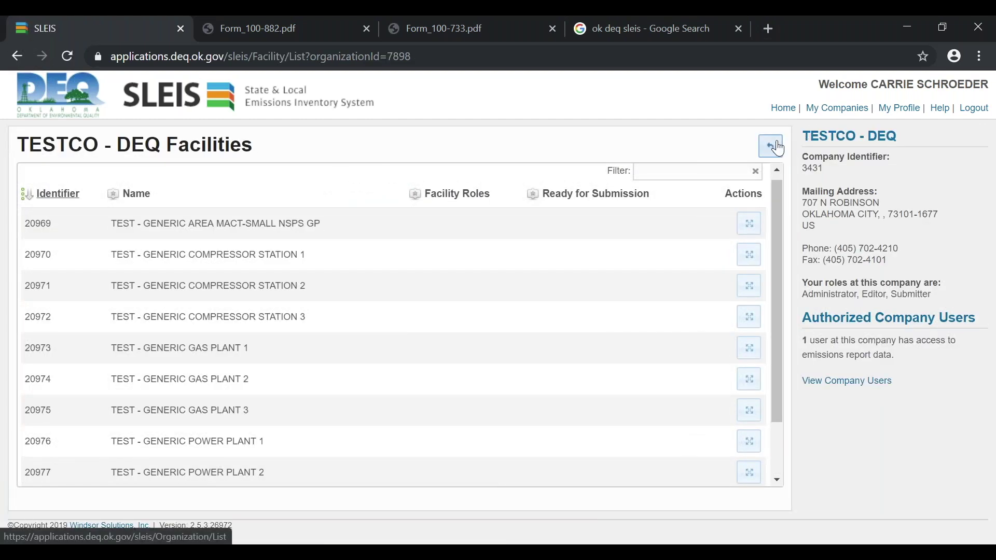
From My Companies, open facilities 20959–20968 of company 4446, TEST - OK DEQ AQ COMPANY - C
left_click(771, 147)
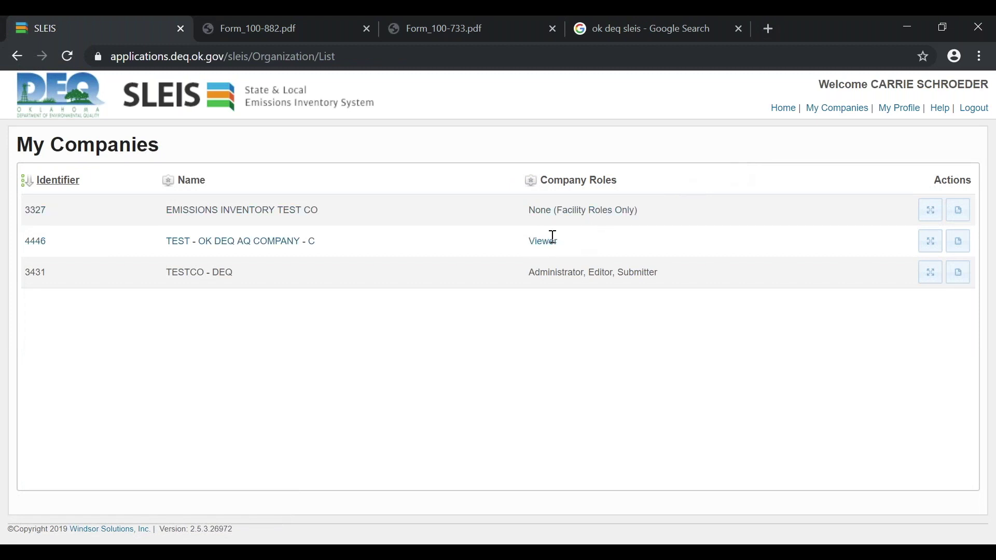
left_click(932, 246)
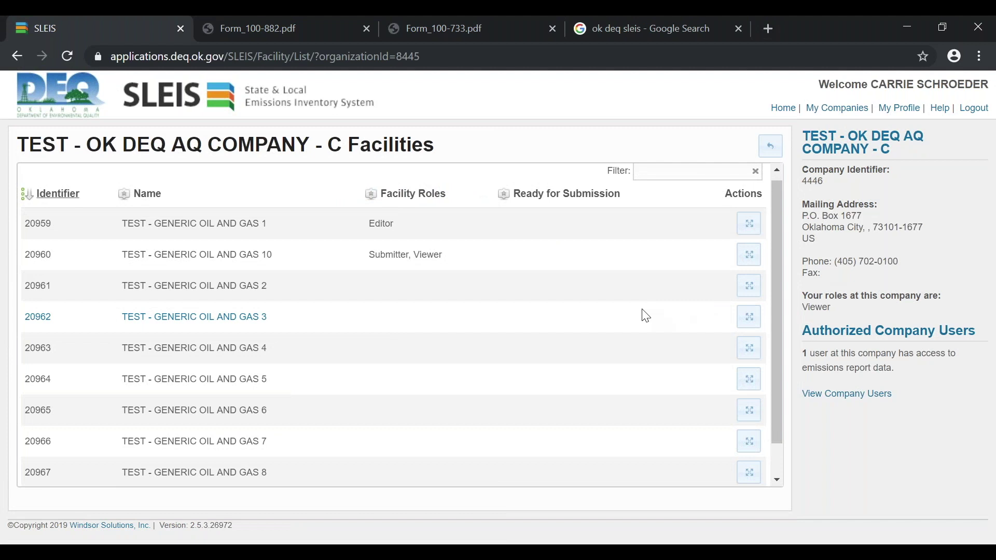
scroll(646, 316, "down", 2)
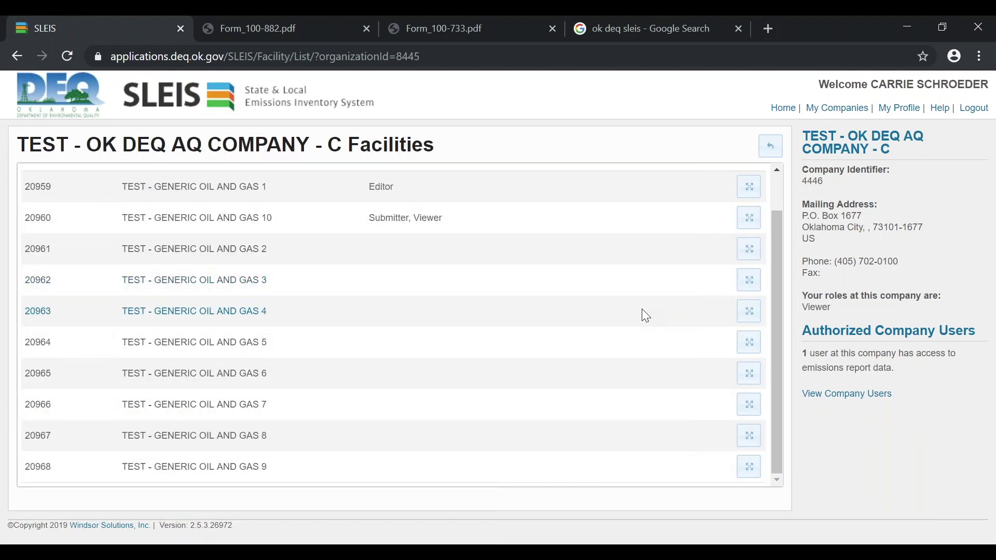
scroll(480, 269, "up", 2)
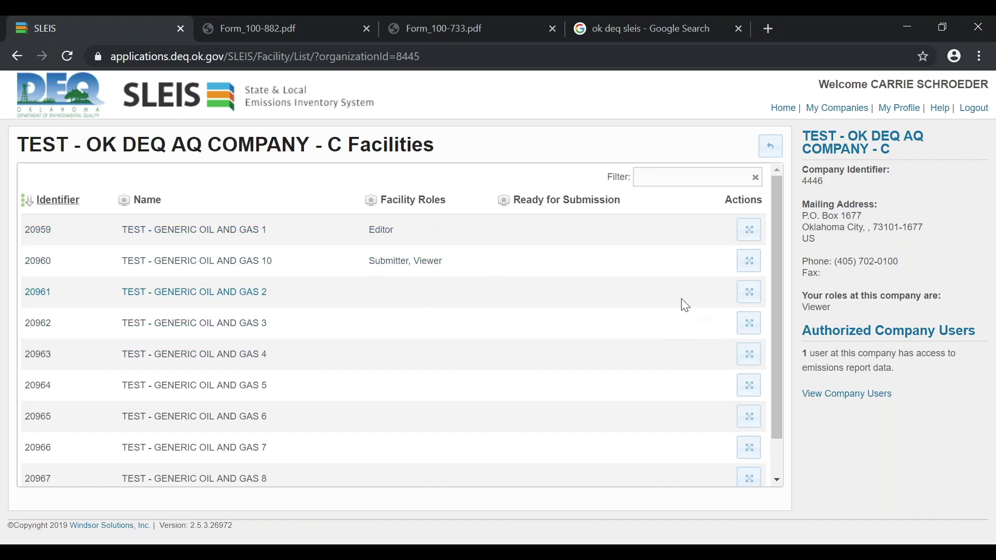
left_click(749, 292)
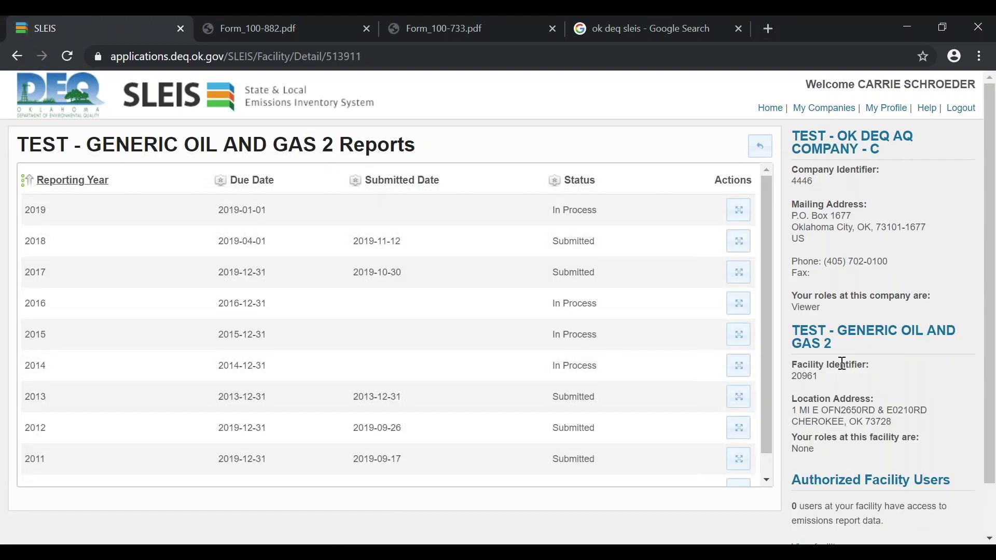
scroll(842, 363, "down", 2)
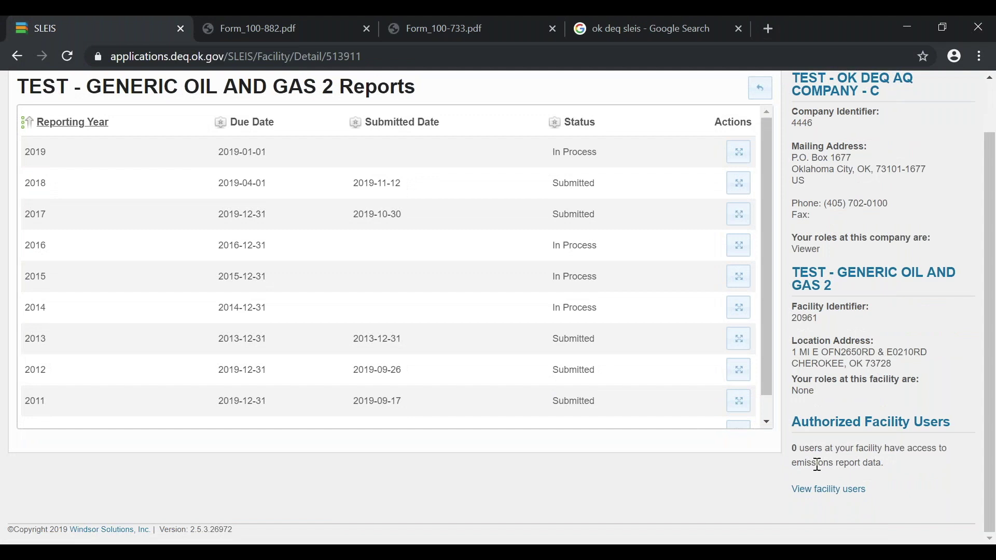
left_click(836, 490)
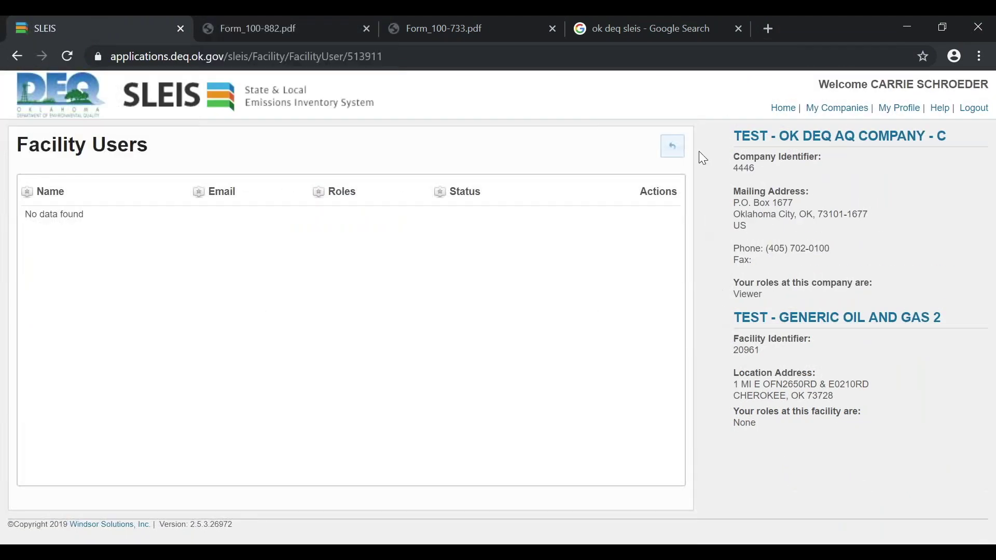
left_click(673, 150)
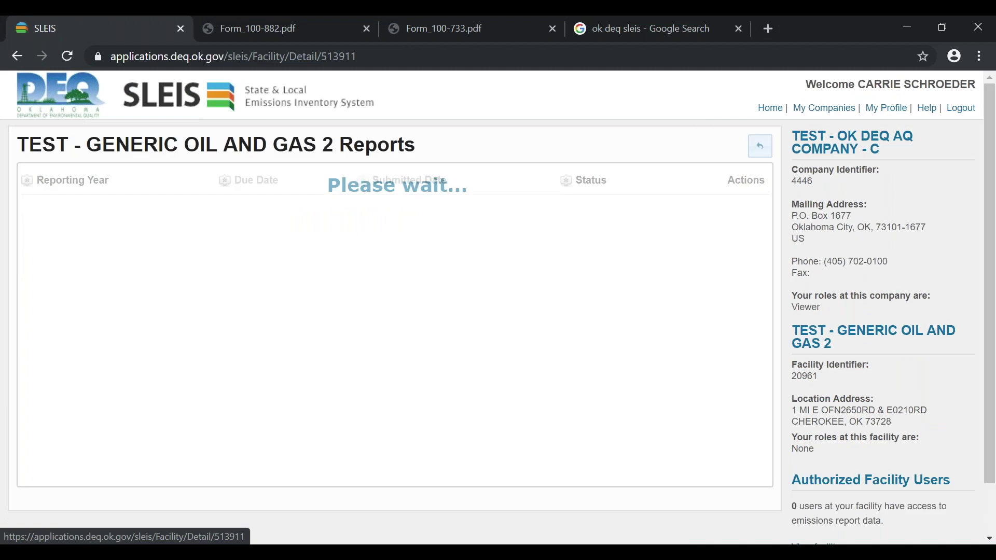
left_click(762, 147)
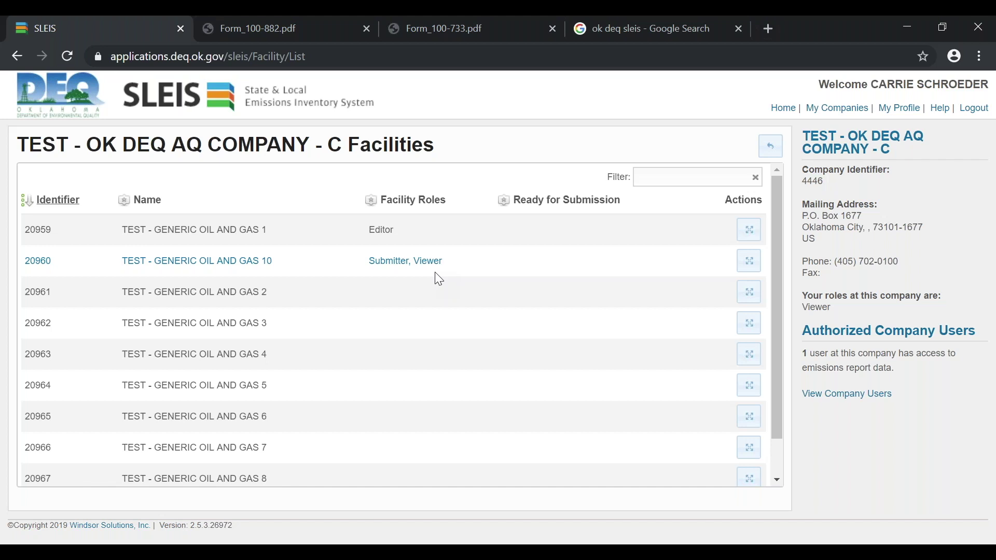
left_click(772, 150)
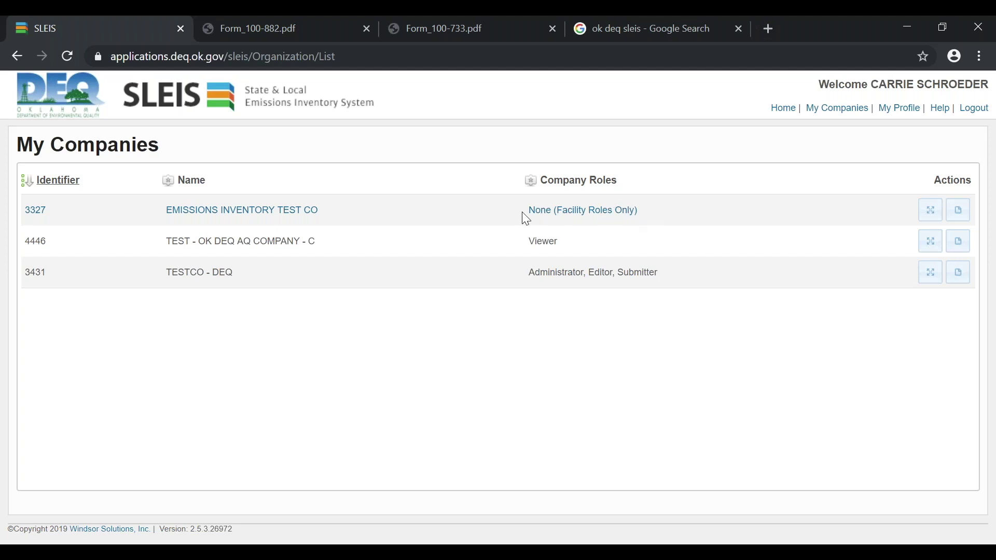
left_click(930, 216)
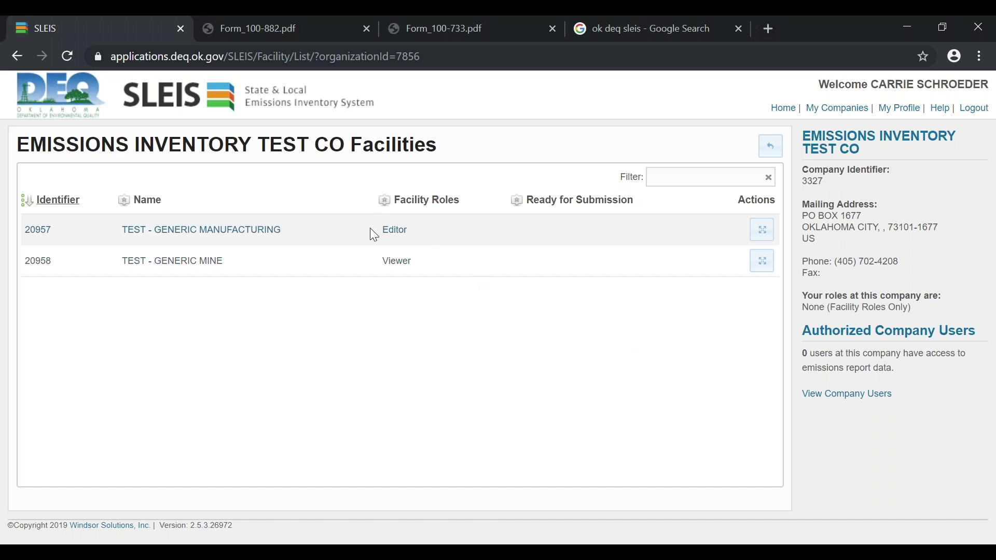
left_click_drag(369, 230, 421, 230)
left_click_drag(376, 262, 427, 266)
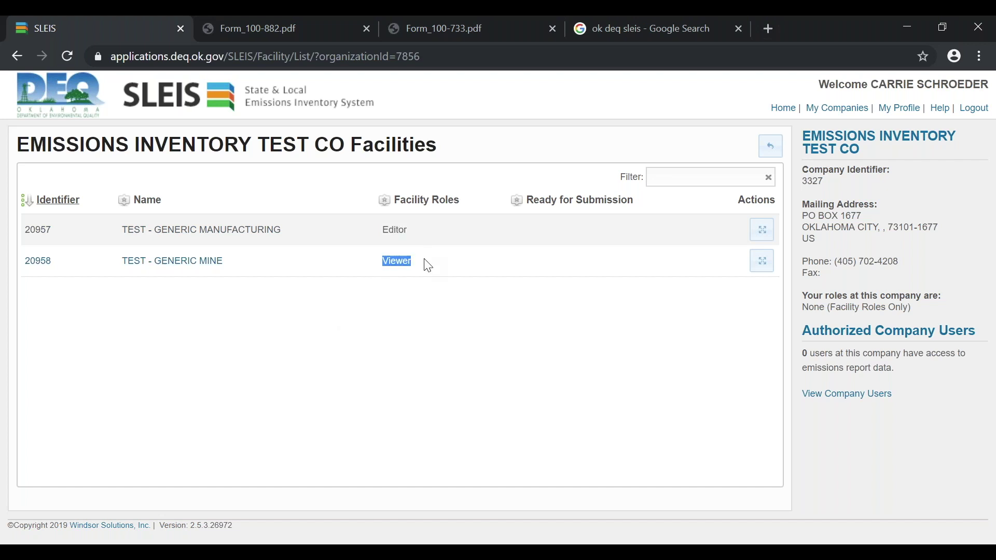
left_click(400, 330)
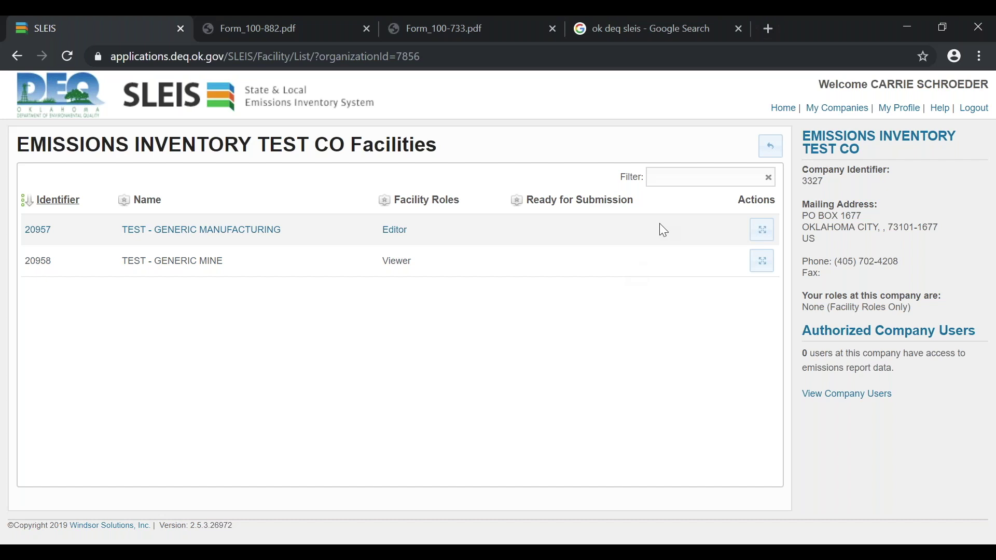
Log out of SLEIS from the company's facility list page
left_click(972, 110)
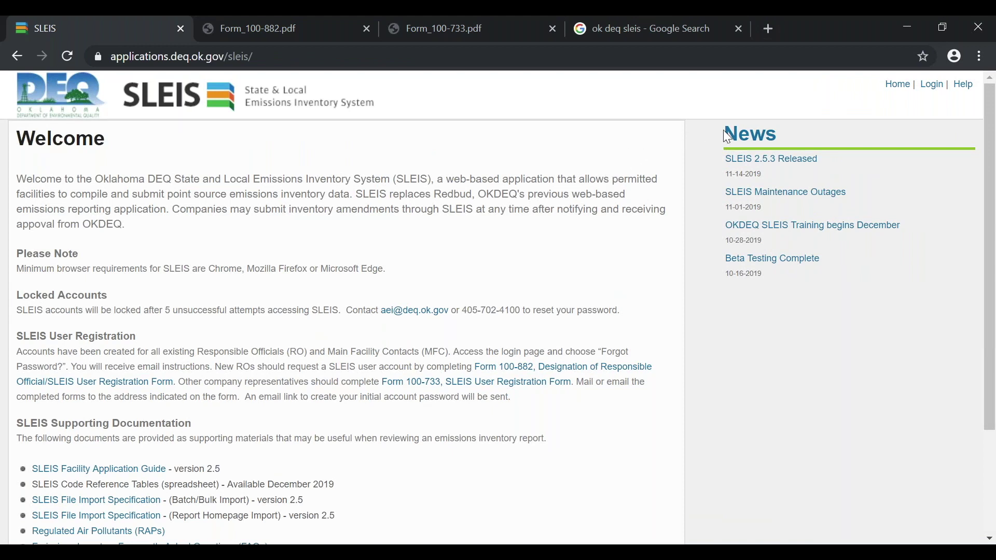
Go to the Login form and follow its 'Forgot Password?' link
left_click(932, 86)
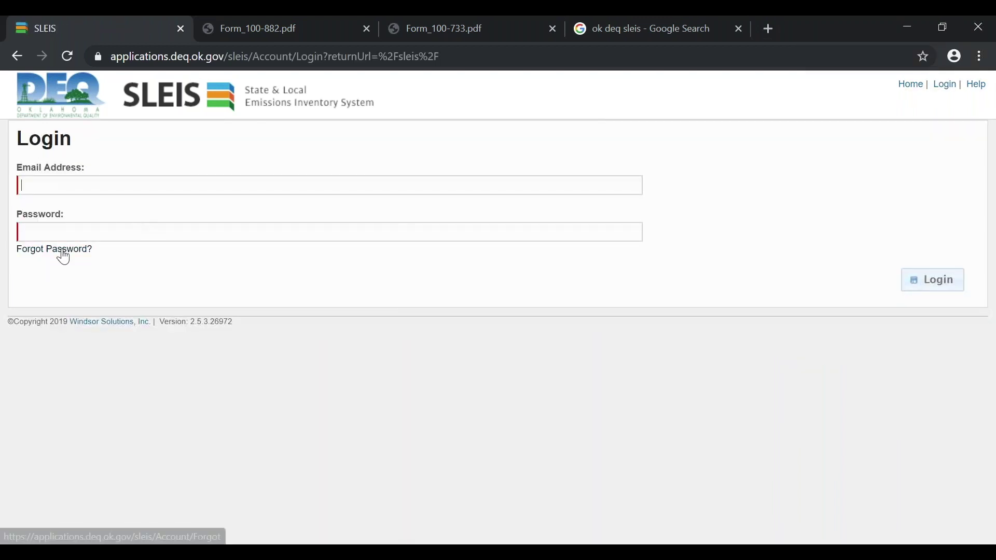
left_click(63, 253)
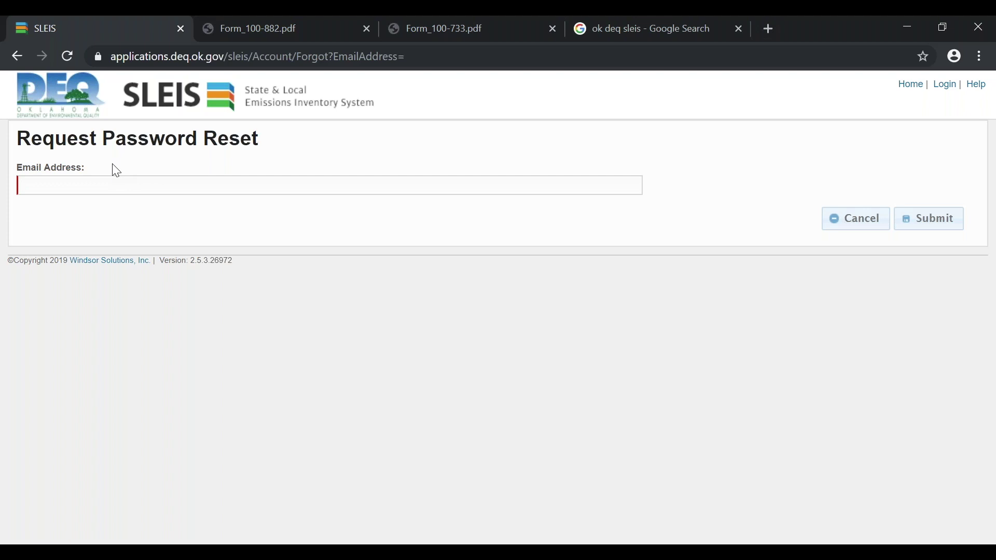
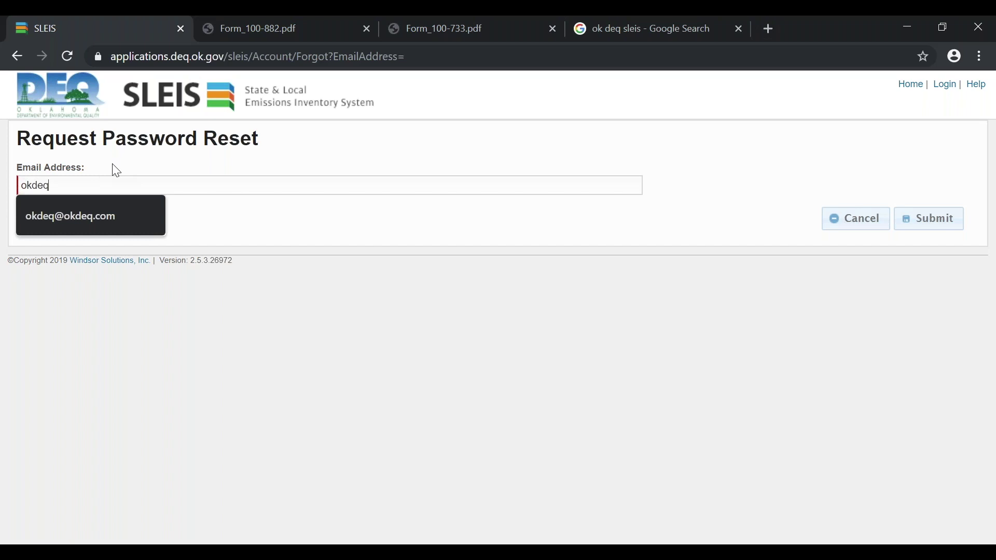
Submit a reset request for an email address, get the 'account does not exist' error, then advance to the Q&A slide
left_click(921, 224)
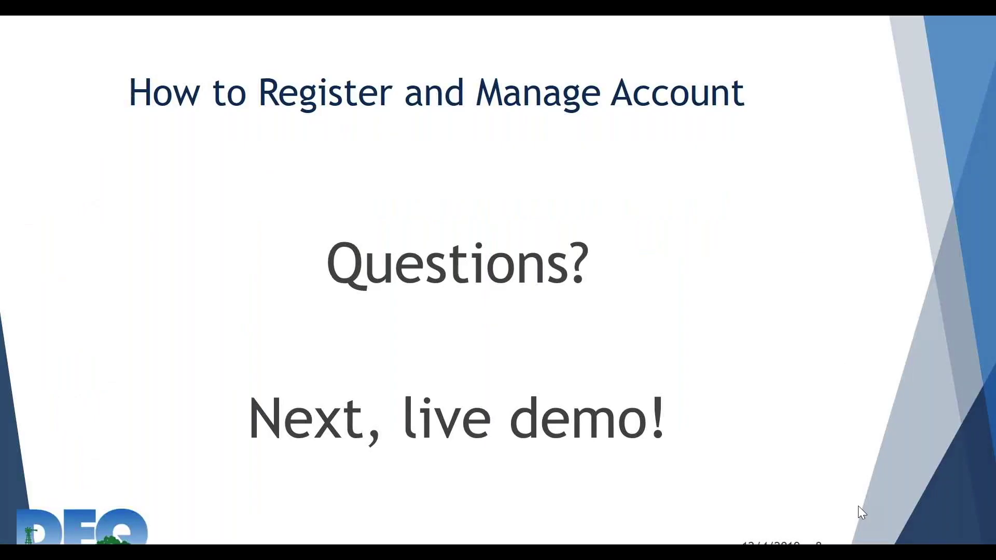
key("Right")
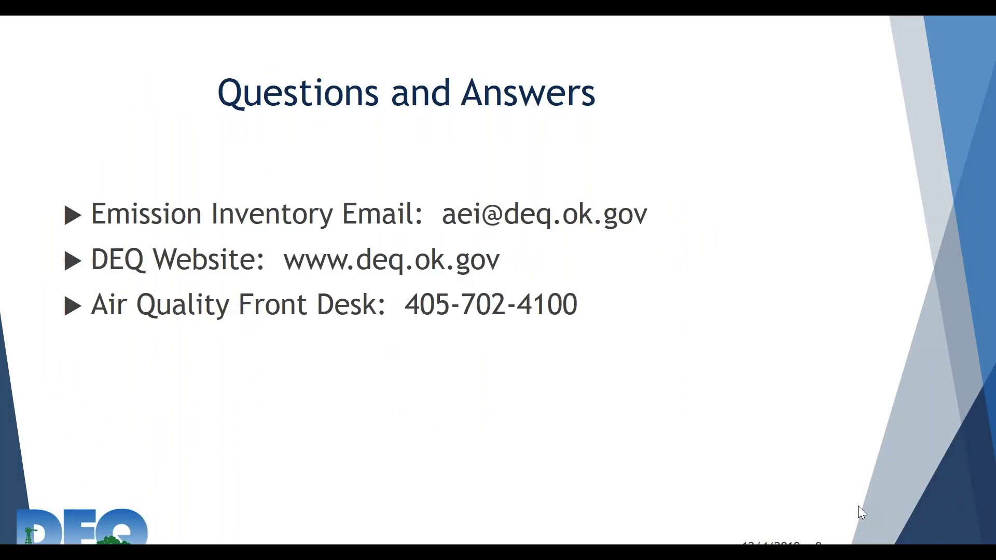